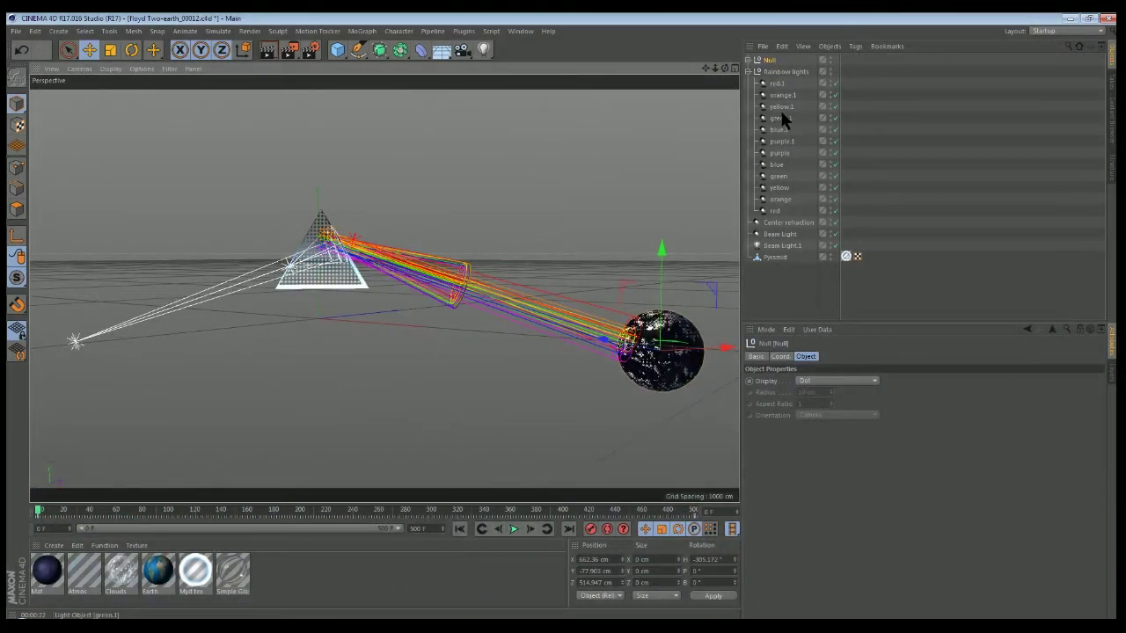
Move the Rainbow lights group down along its Y axis to about X 98, Y 176, Z -80 cm
left_click(781, 69)
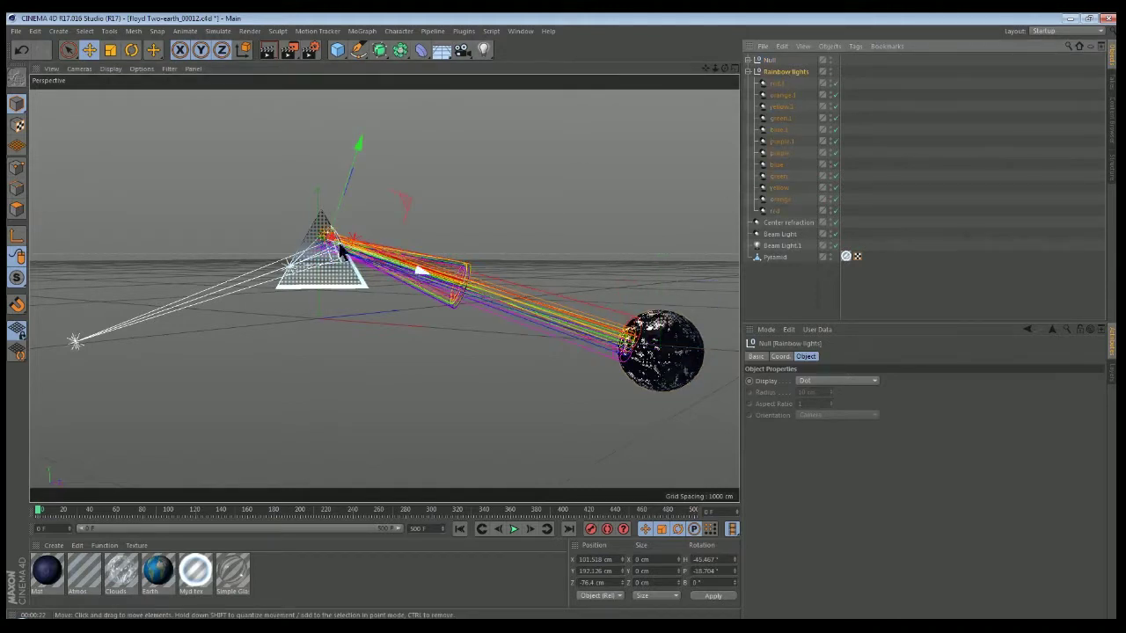
scroll(366, 204, "up", 5)
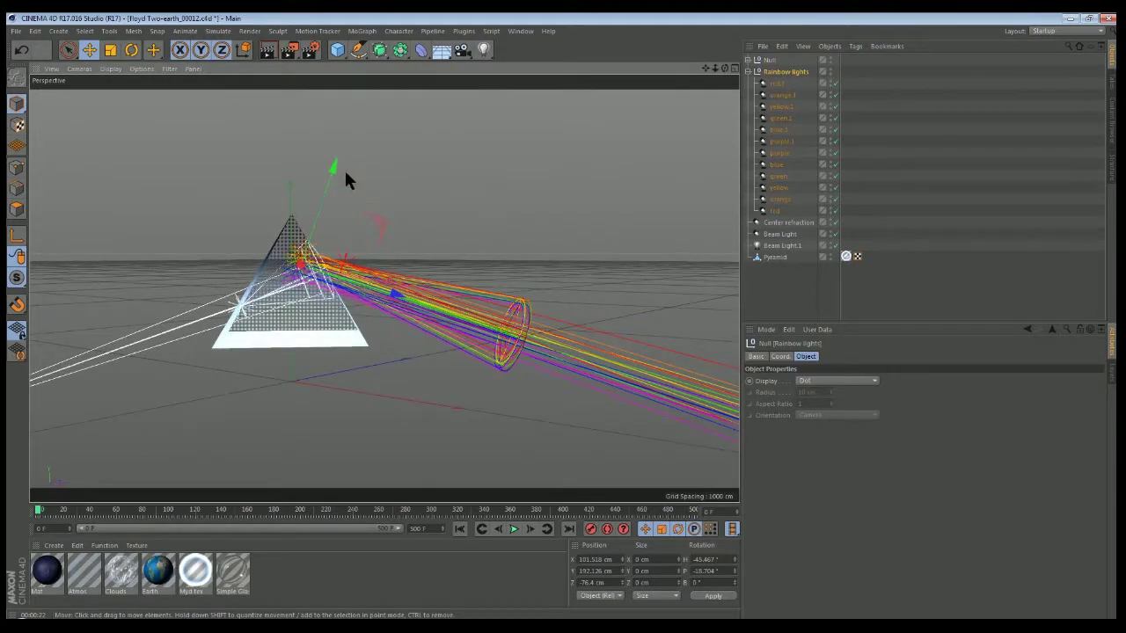
left_click_drag(334, 171, 381, 211)
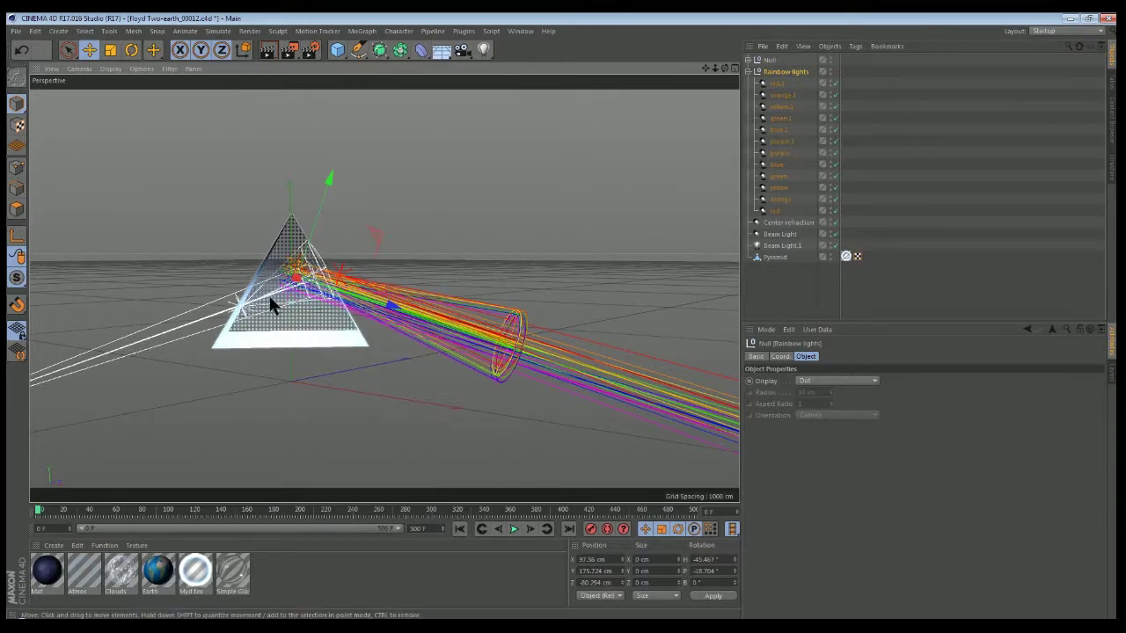
Reorder the Myd tex material after the simple glass material, and replace the Pyramid's material with the simple glass one
left_click_drag(704, 69, 276, 328)
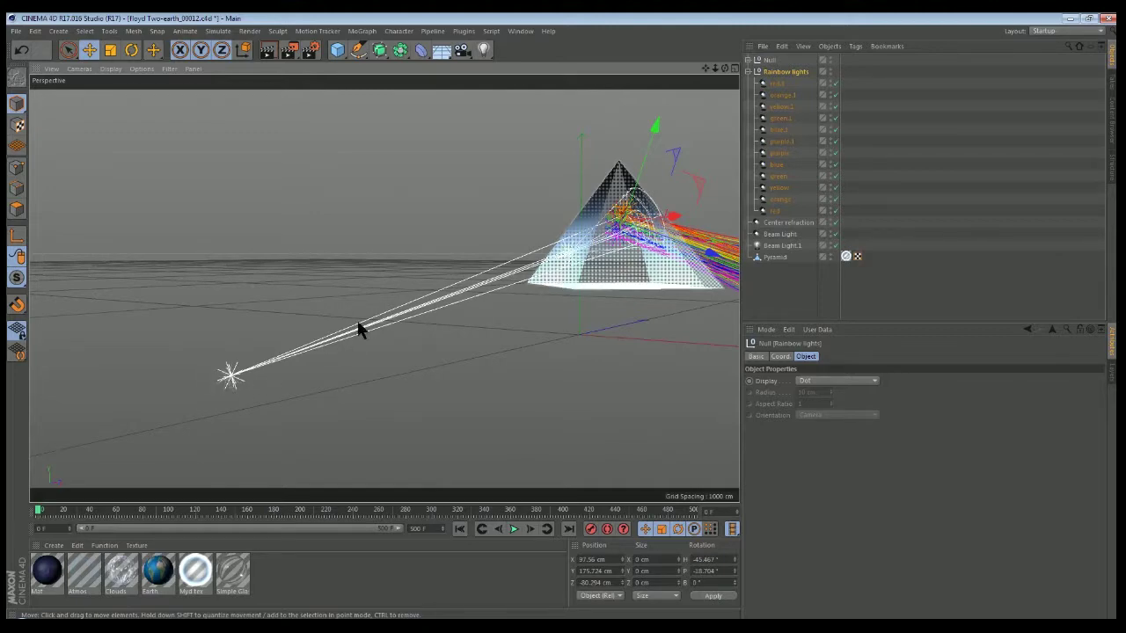
mouse_move(725, 69)
left_mouse_down()
mouse_move(678, 74)
mouse_move(725, 75)
left_mouse_up()
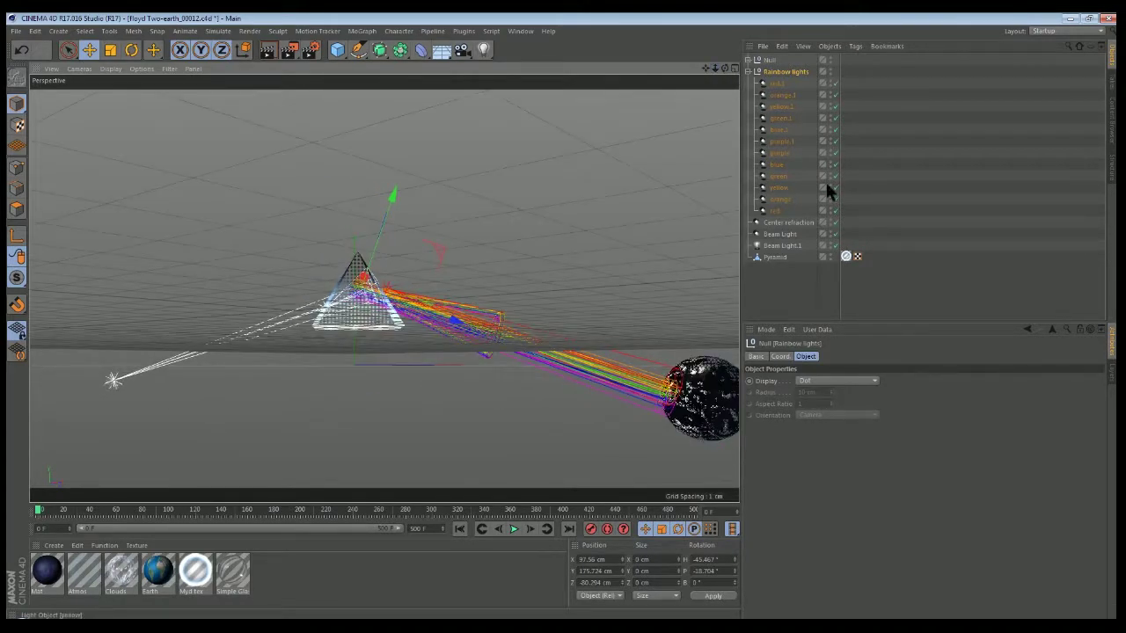
left_click(777, 256)
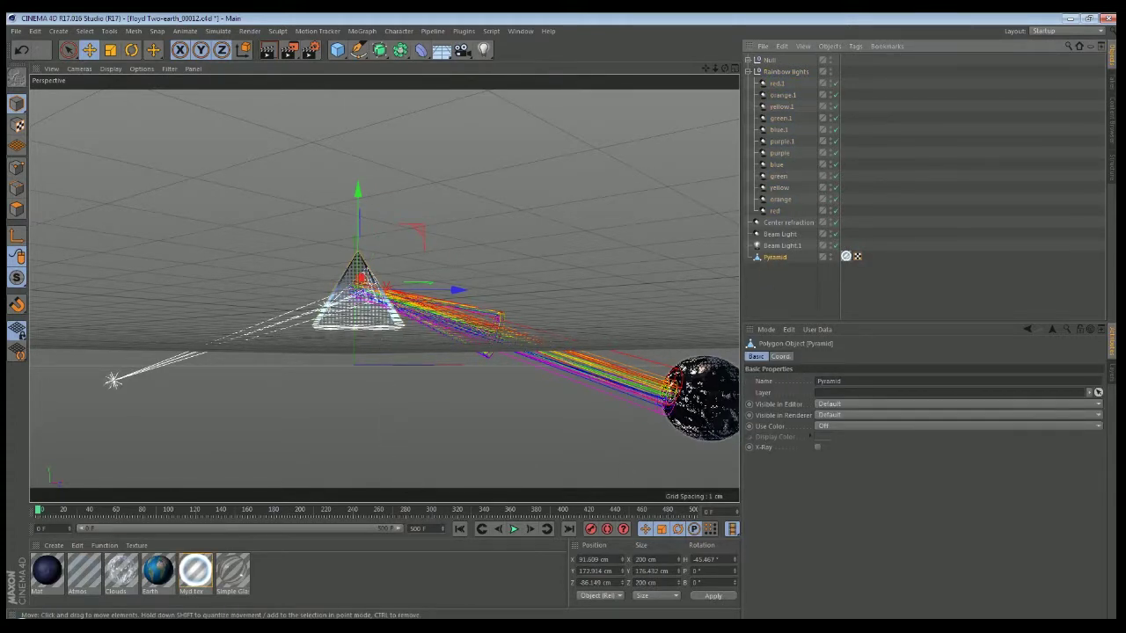
left_click_drag(704, 68, 679, 73)
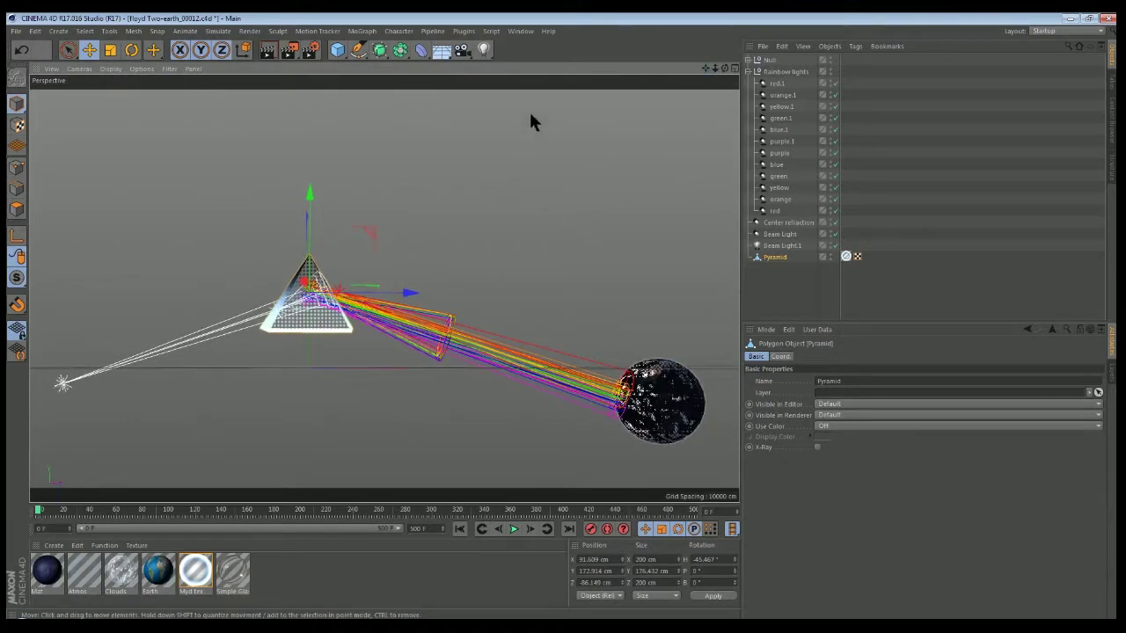
left_click_drag(704, 69, 711, 78)
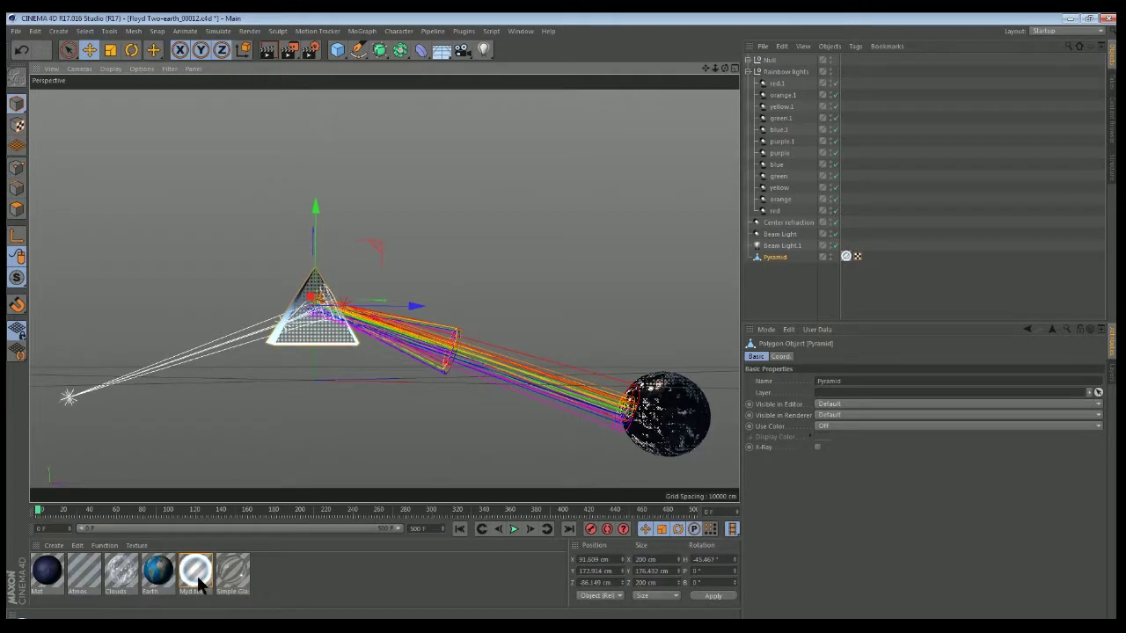
left_click_drag(201, 581, 259, 568)
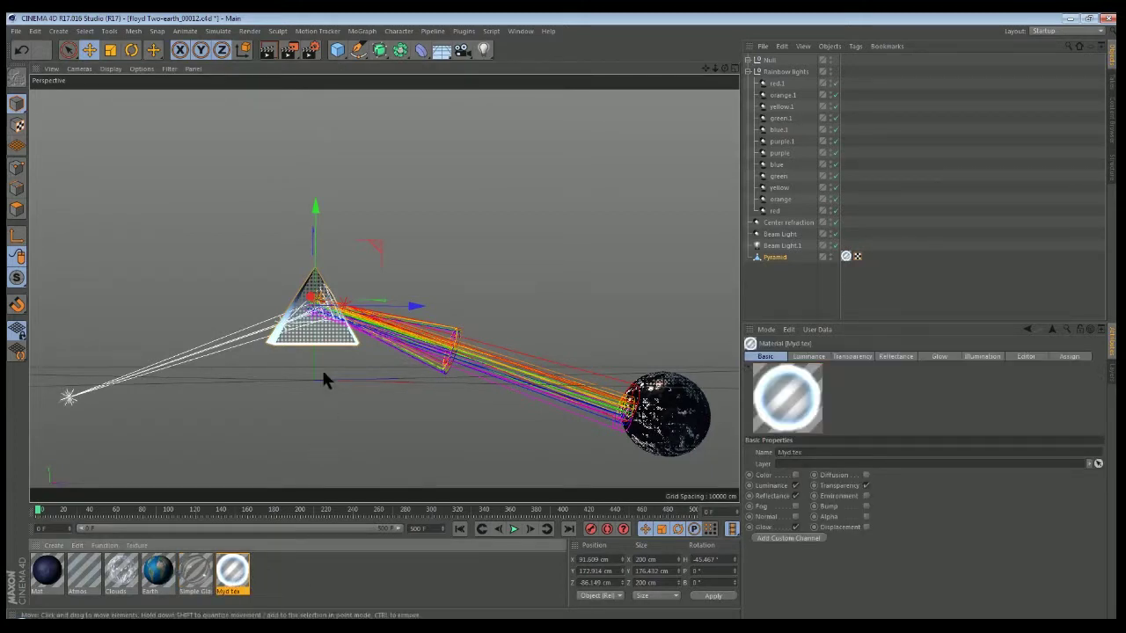
mouse_move(196, 576)
left_mouse_down()
mouse_move(285, 565)
mouse_move(673, 306)
mouse_move(786, 144)
mouse_move(832, 268)
mouse_move(850, 259)
left_mouse_up()
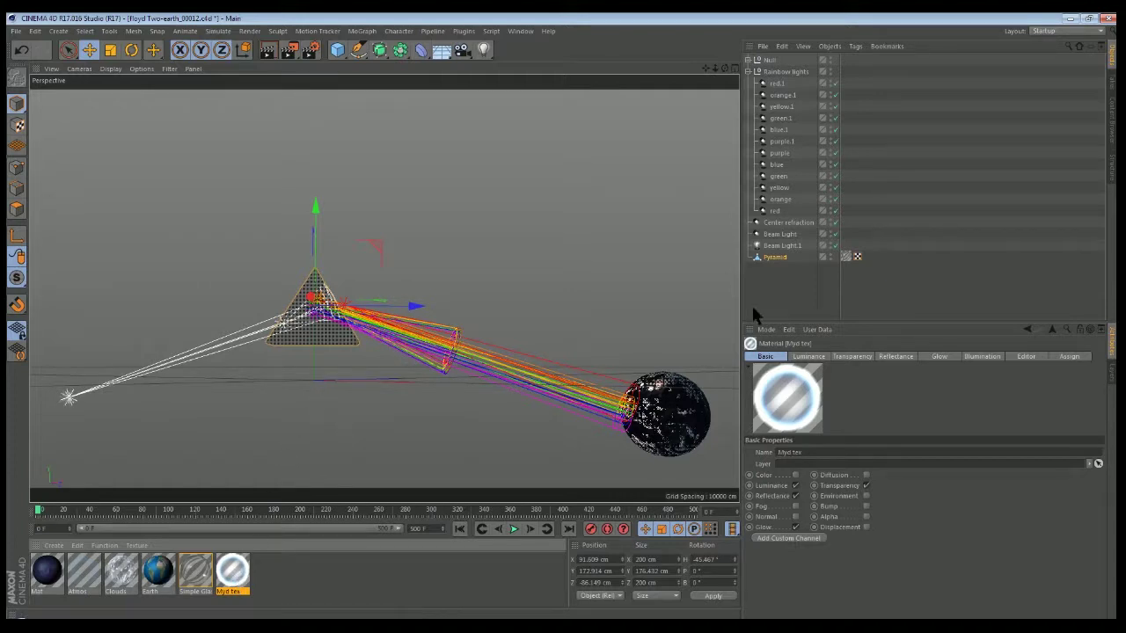
Review the Transparency, Reflectance and Glow settings of the Myd tex material, and close its editor
double_click(234, 573)
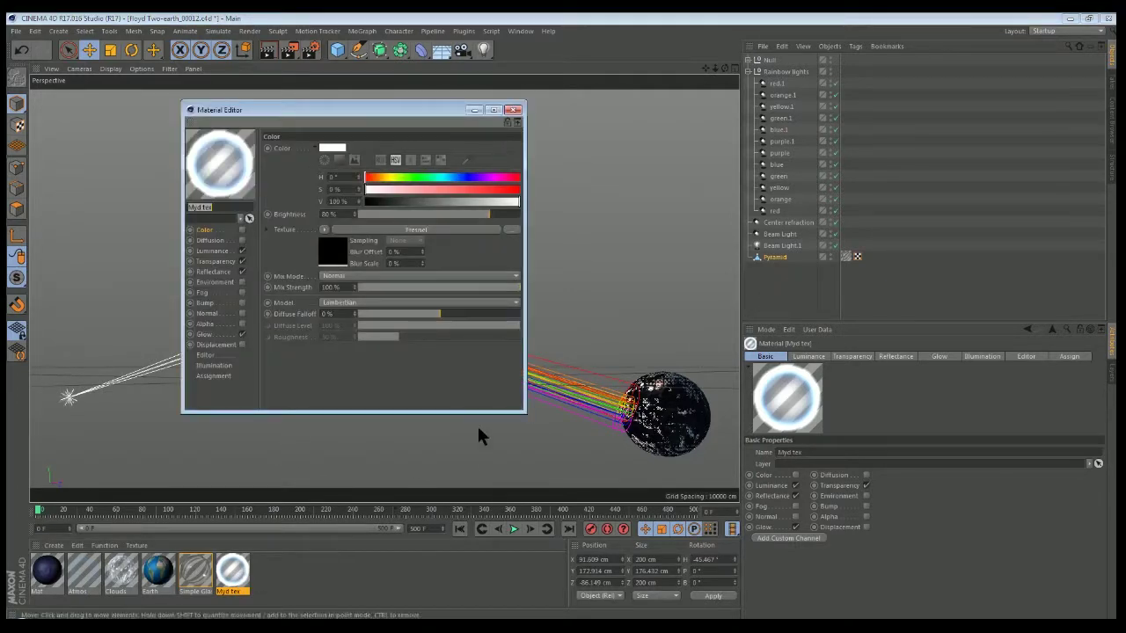
left_click(218, 260)
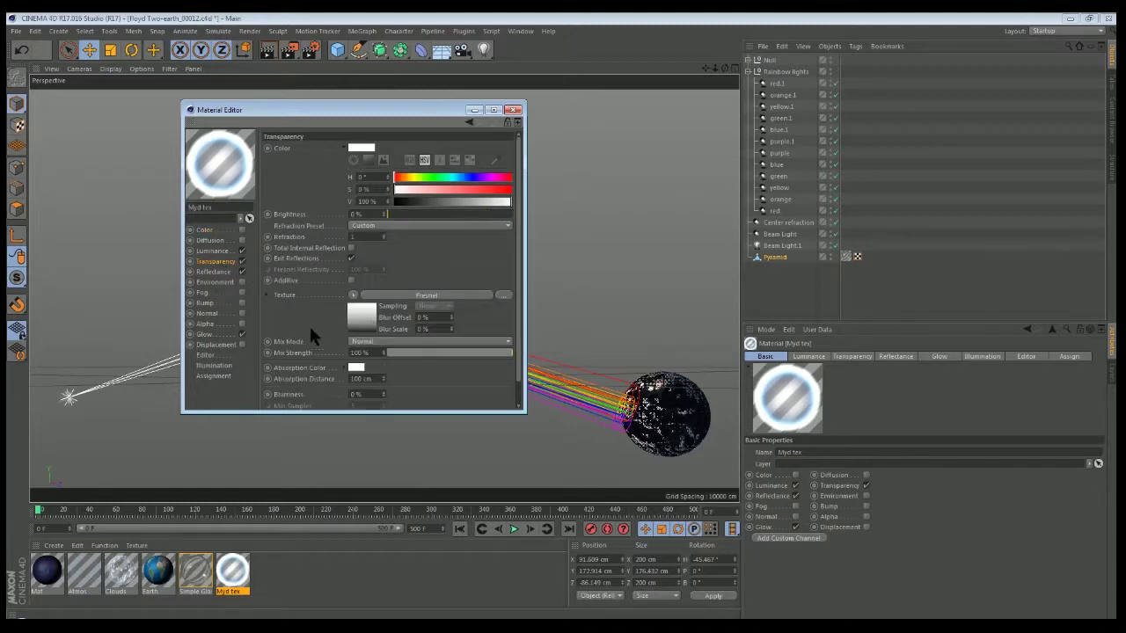
left_click(214, 272)
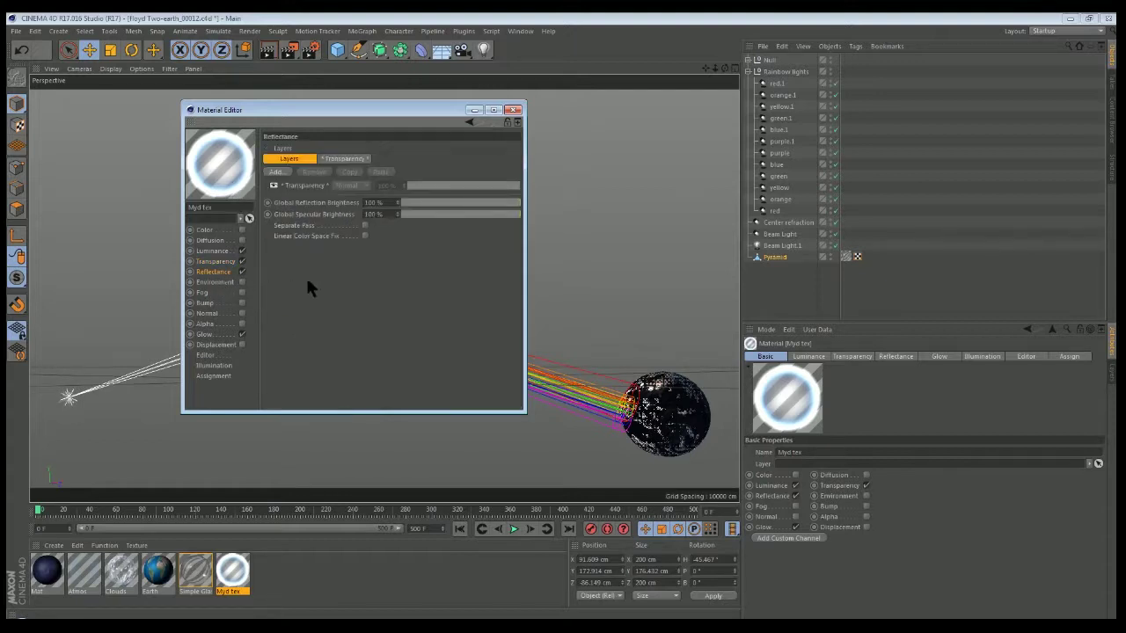
left_click(207, 335)
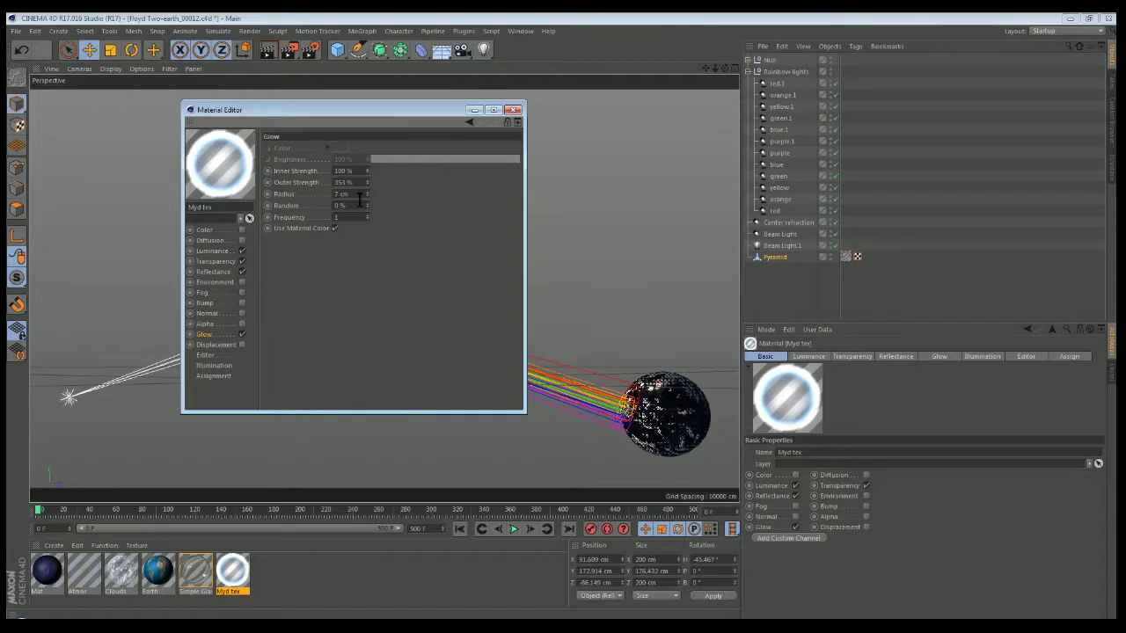
left_click(514, 110)
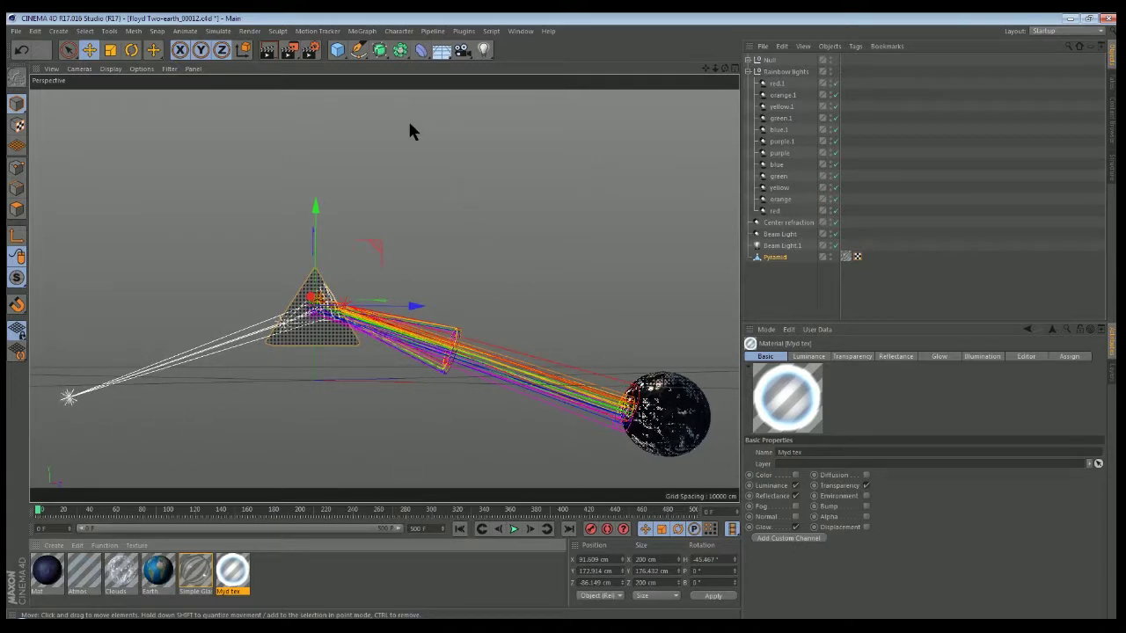
Create a new empty project and add a Pyramid primitive to it
left_click(15, 31)
left_click(40, 50)
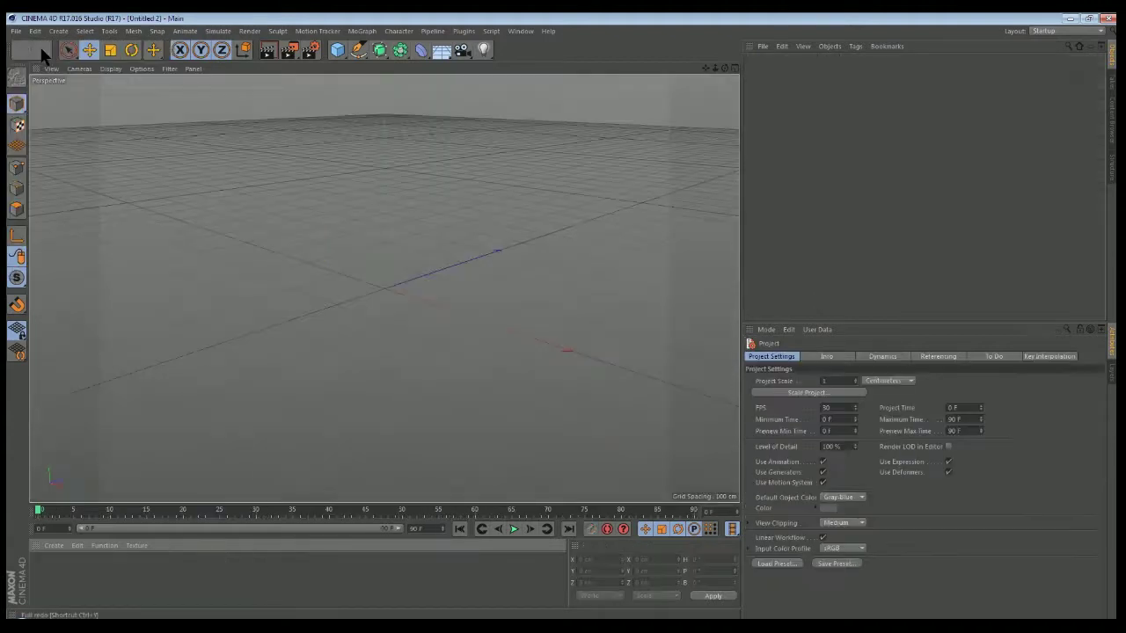
left_click(341, 53)
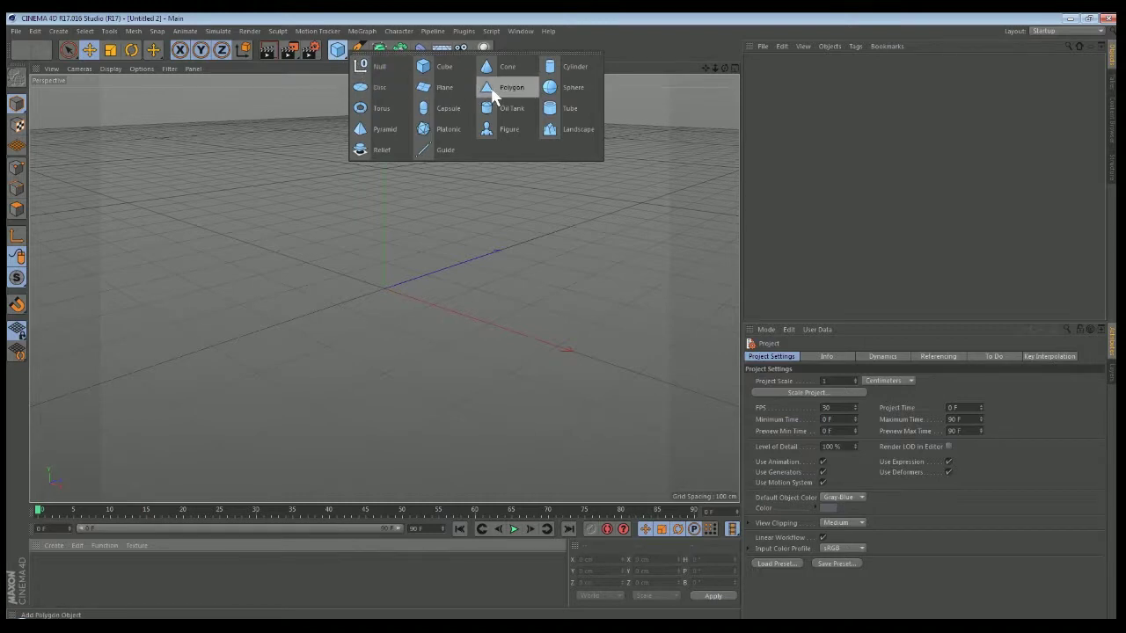
left_click(384, 132)
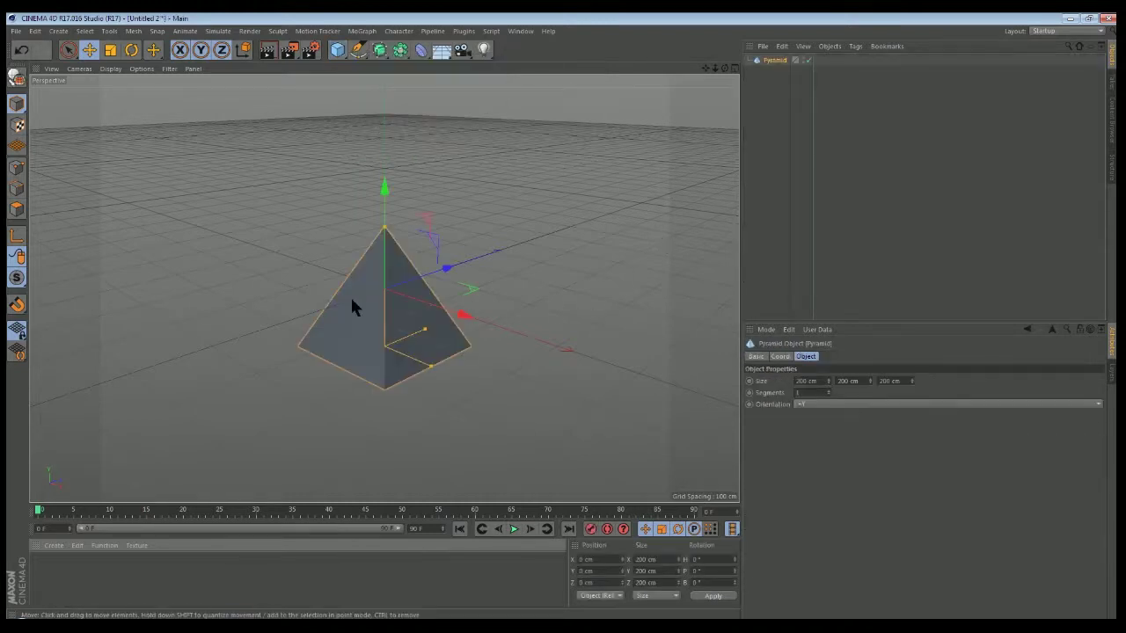
Reduce the new pyramid's height to about 163 cm
left_click_drag(727, 69, 695, 52)
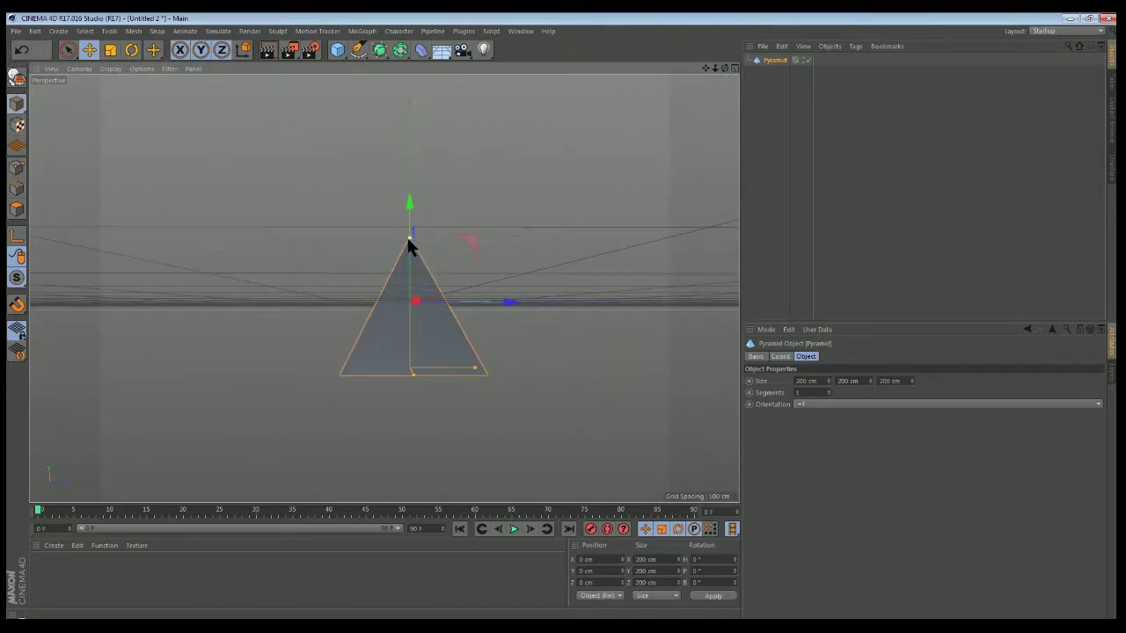
left_click_drag(410, 239, 424, 257)
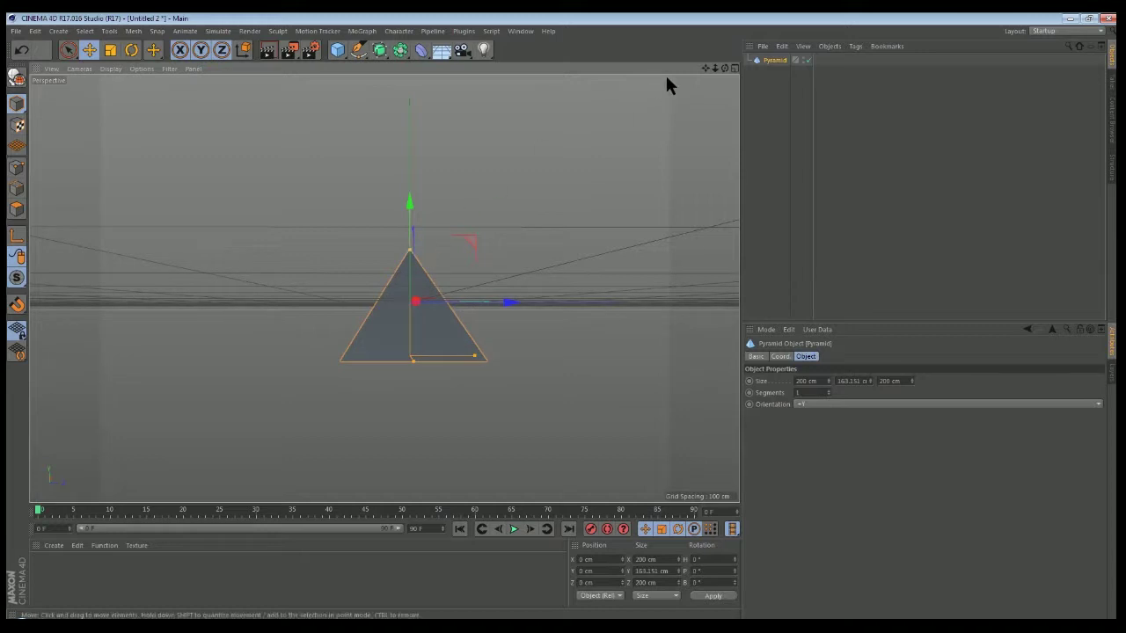
Create a new material in the pyramid project and open it for editing
left_click_drag(724, 69, 694, 95)
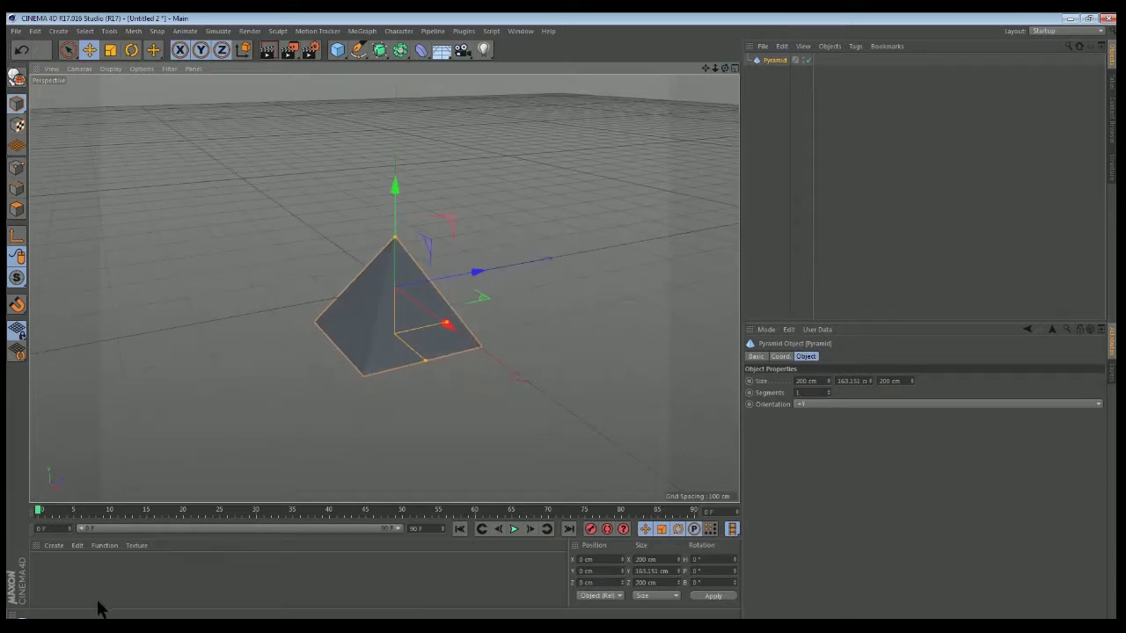
double_click(106, 576)
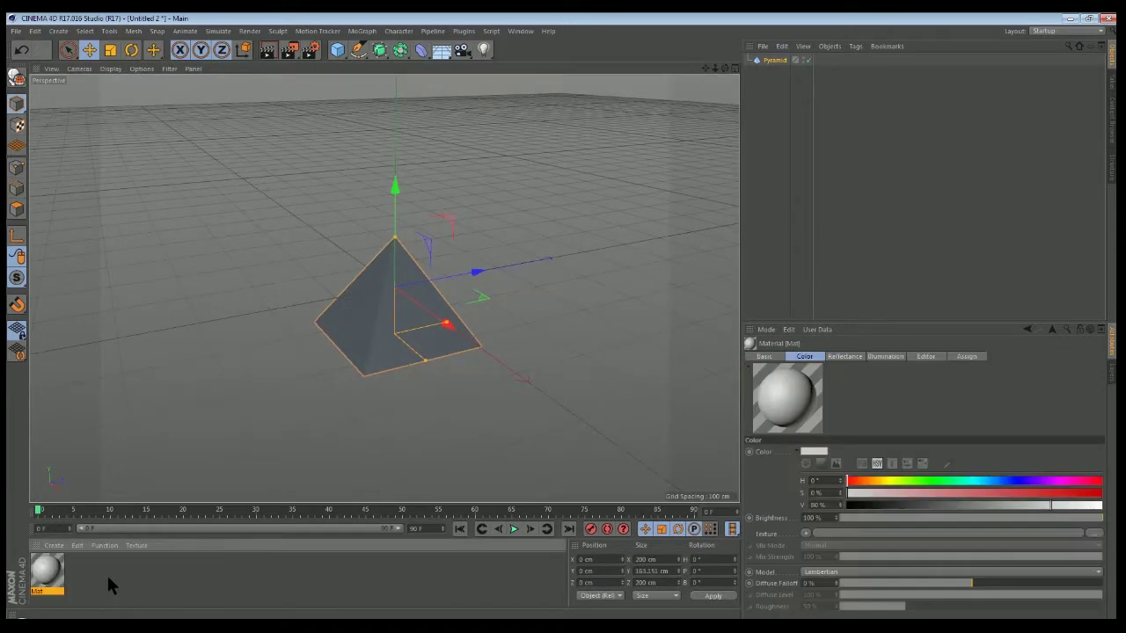
double_click(48, 574)
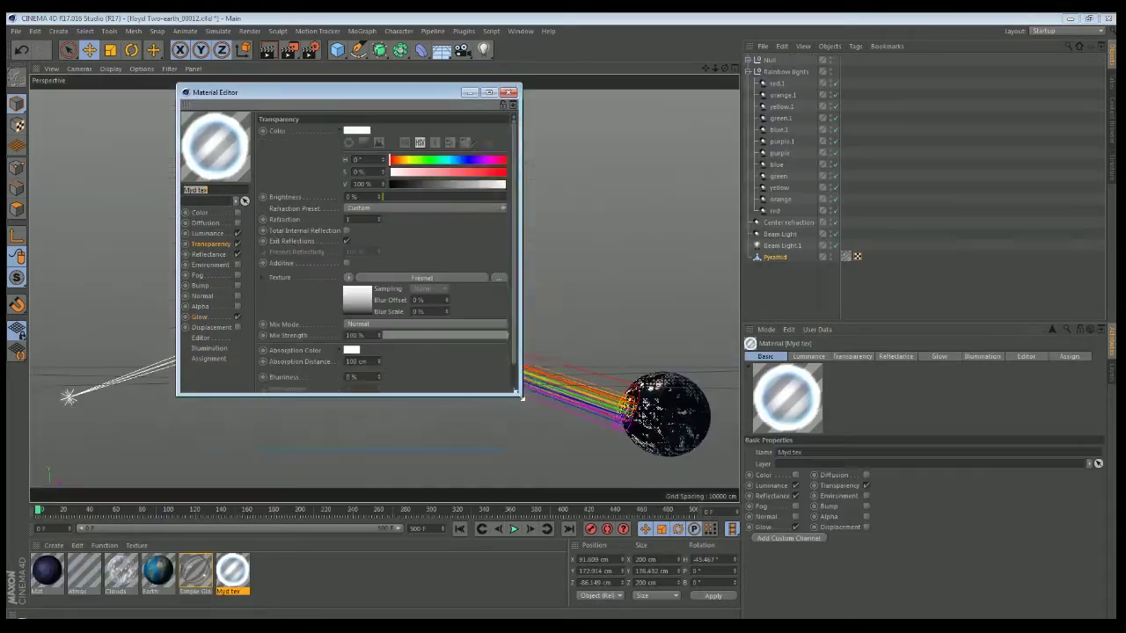
Examine the Luminance layer shader of Myd tex in the Floyd project, including the options for adding image and effect layers
left_click_drag(520, 394, 564, 463)
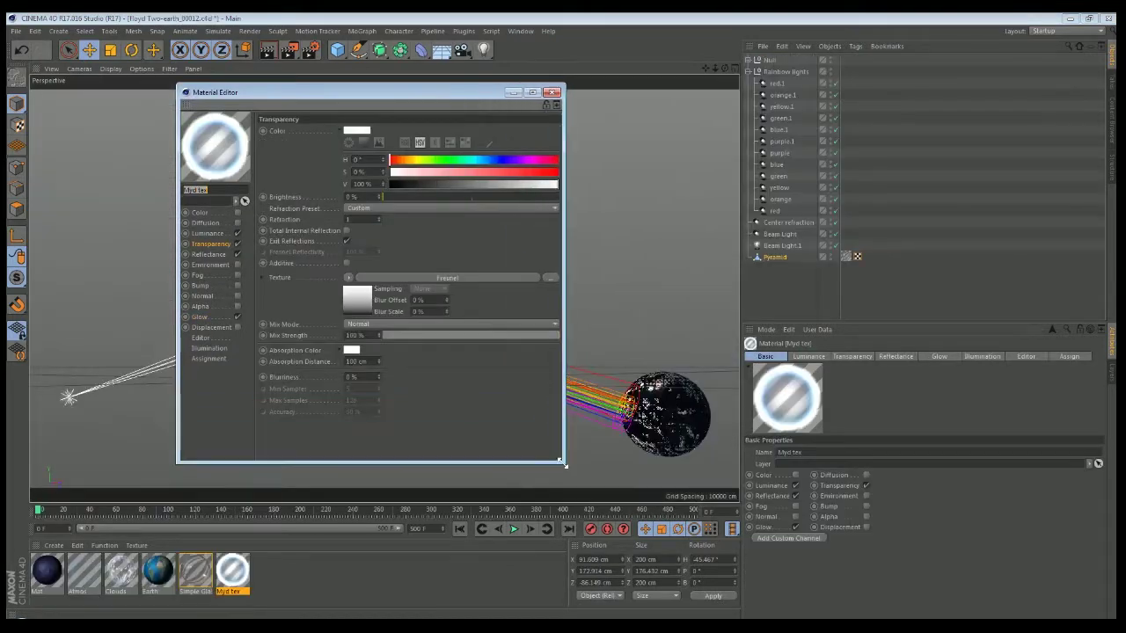
left_click(212, 233)
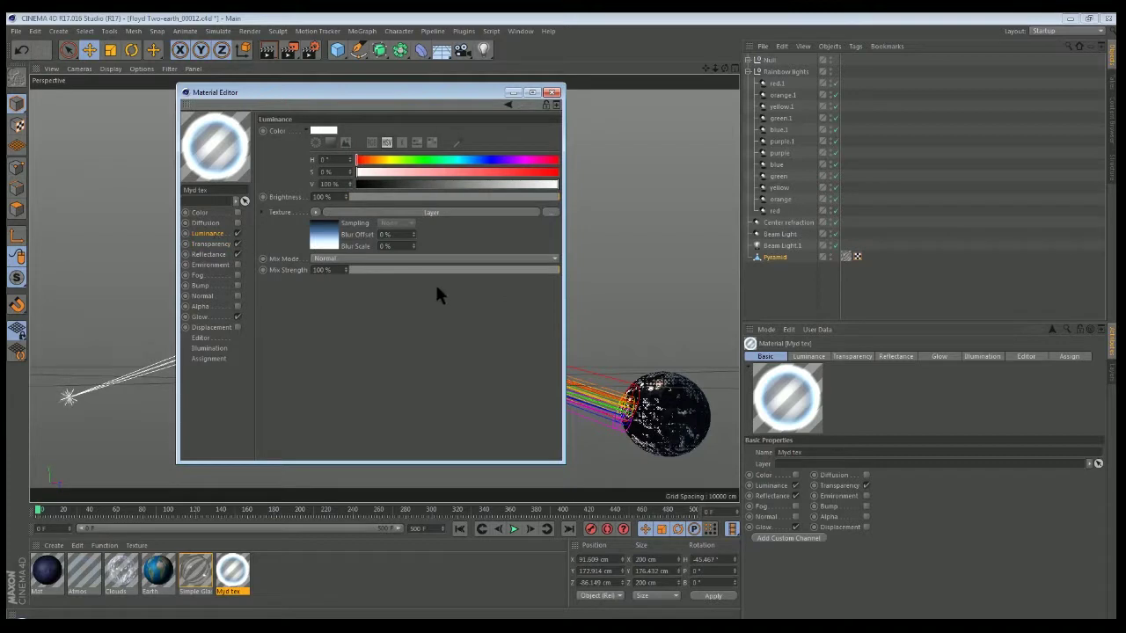
left_click(326, 241)
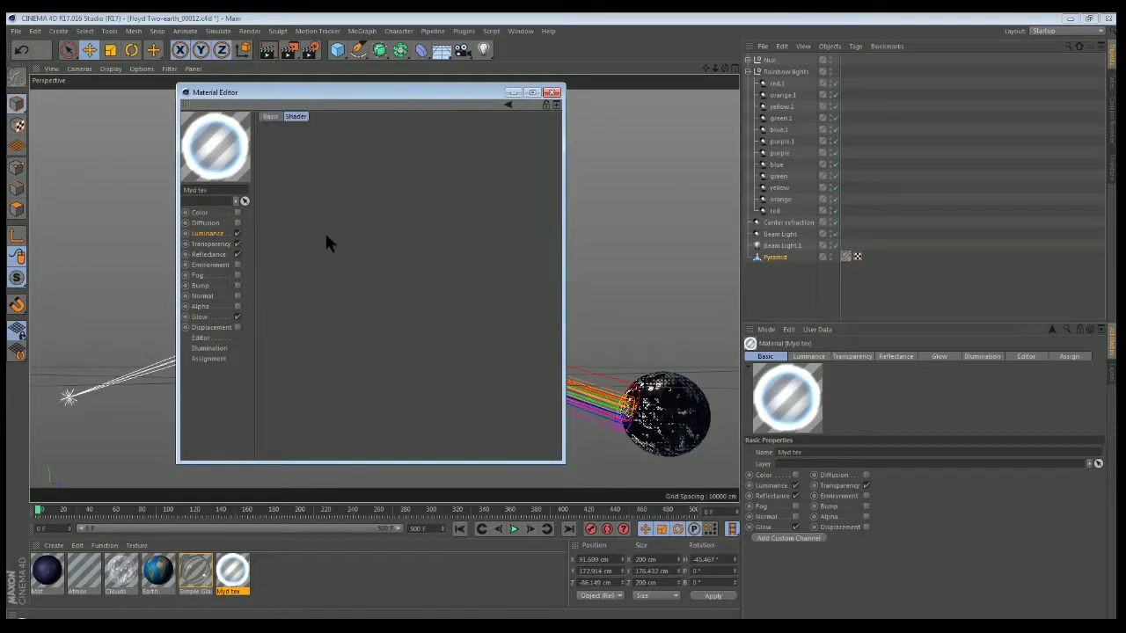
left_click(325, 237)
left_click(401, 297)
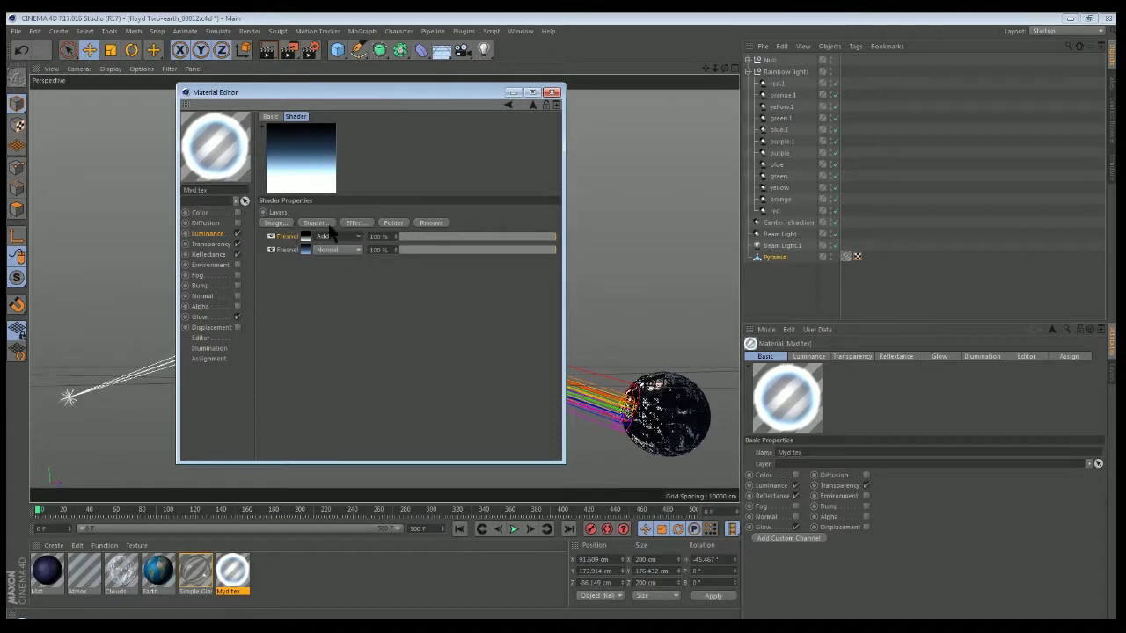
left_click(288, 223)
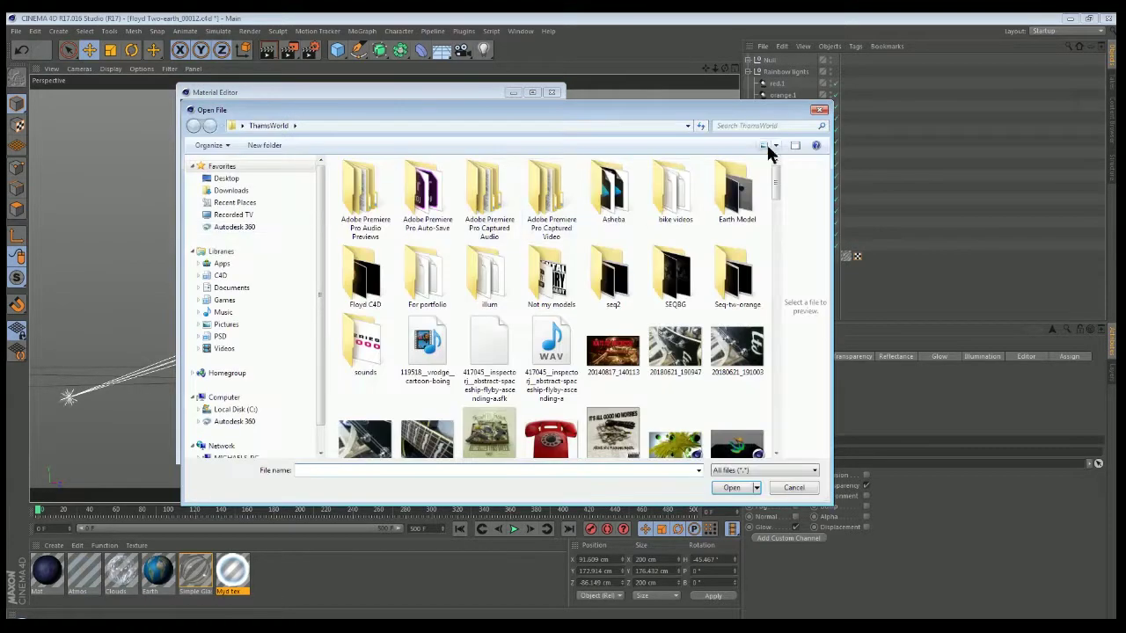
left_click(819, 110)
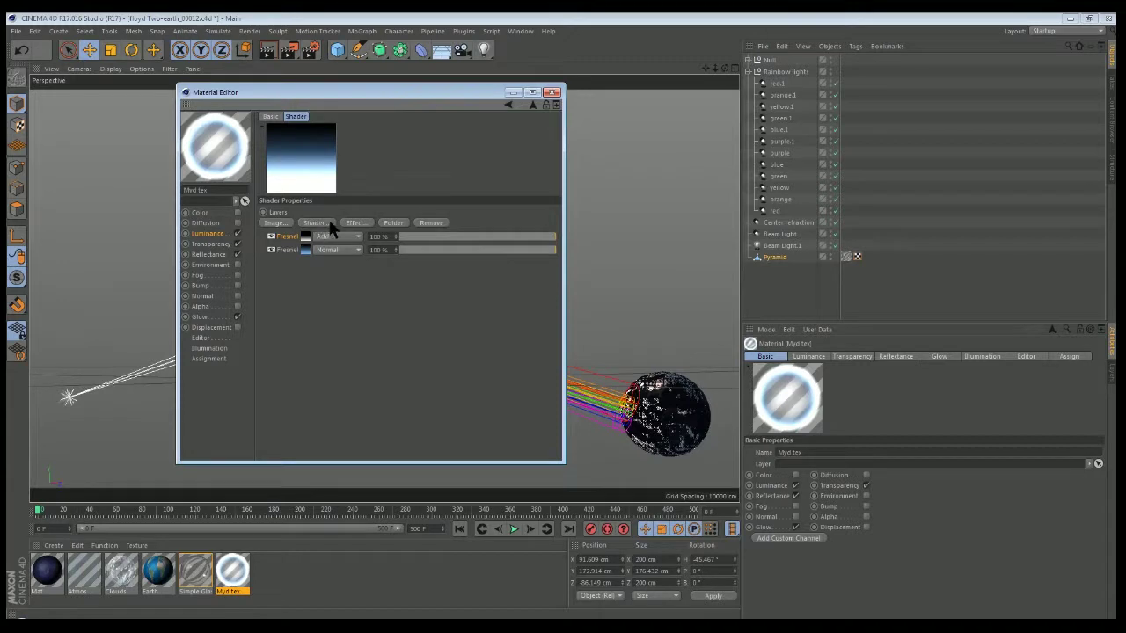
left_click(370, 223)
left_click(434, 176)
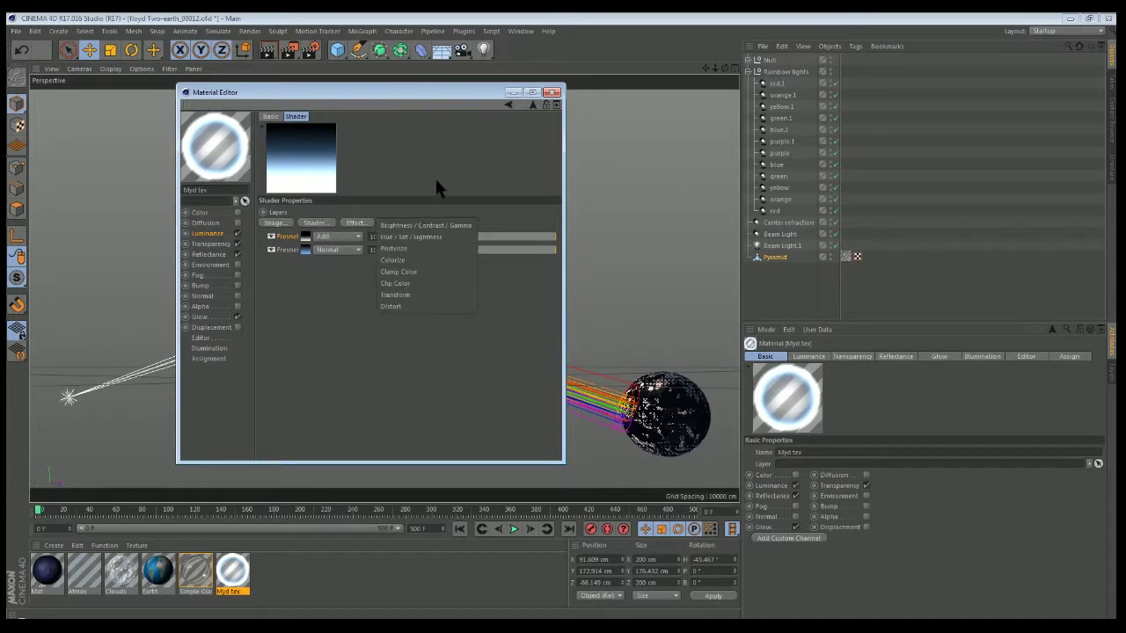
Check Myd tex's Transparency settings and inspect the gradient of the lower Fresnel layer in its Luminance texture
left_click(220, 243)
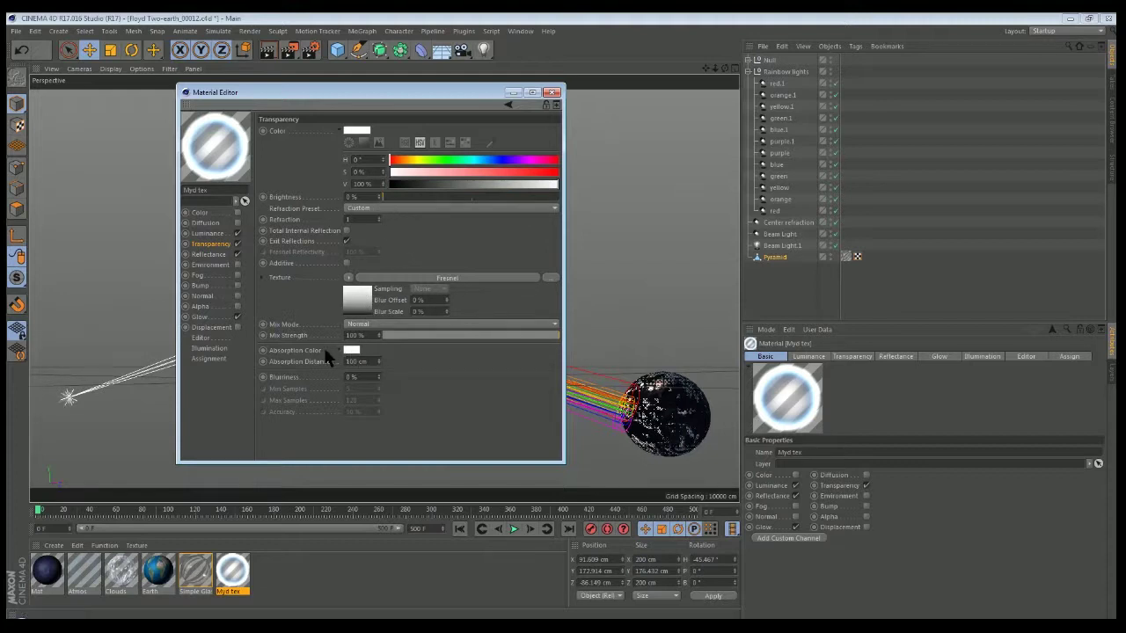
left_click(211, 233)
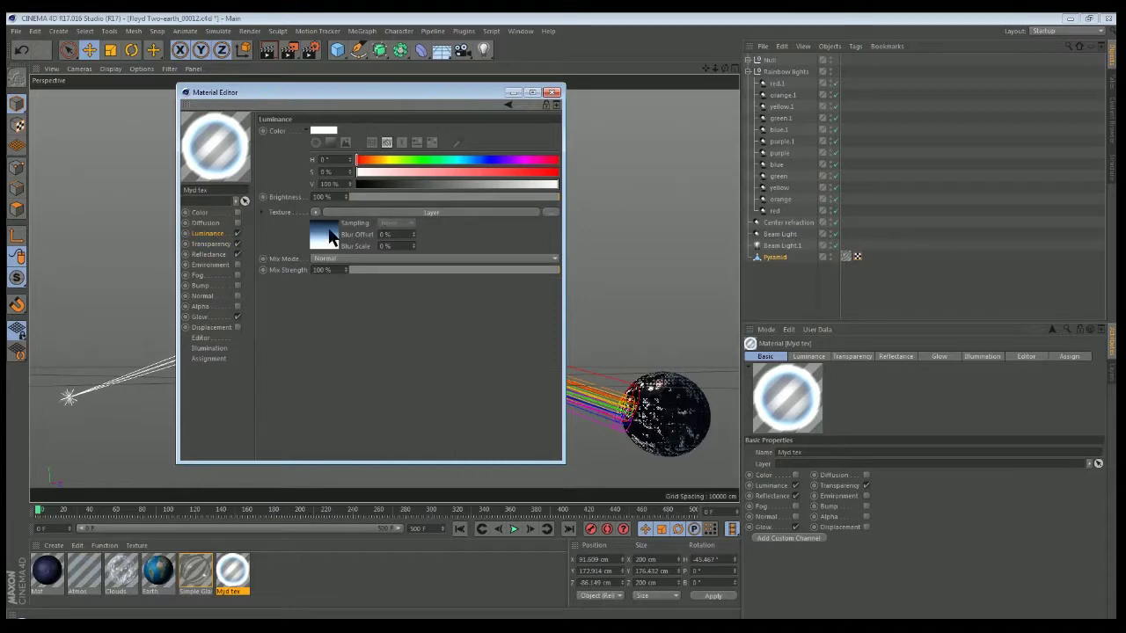
left_click(330, 236)
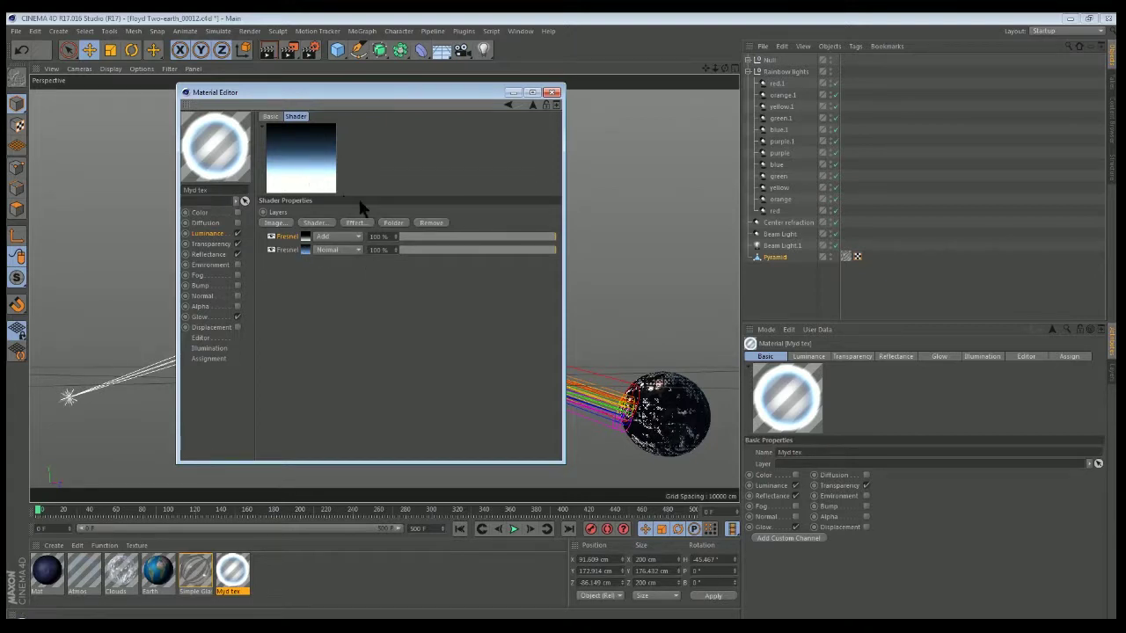
left_click(307, 249)
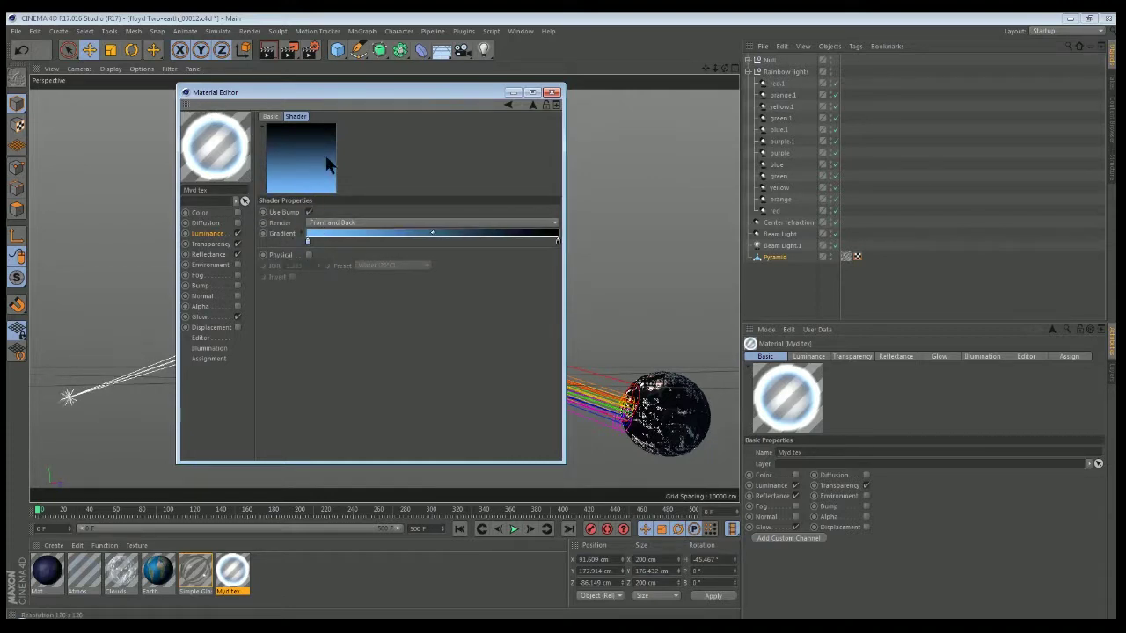
left_click(508, 103)
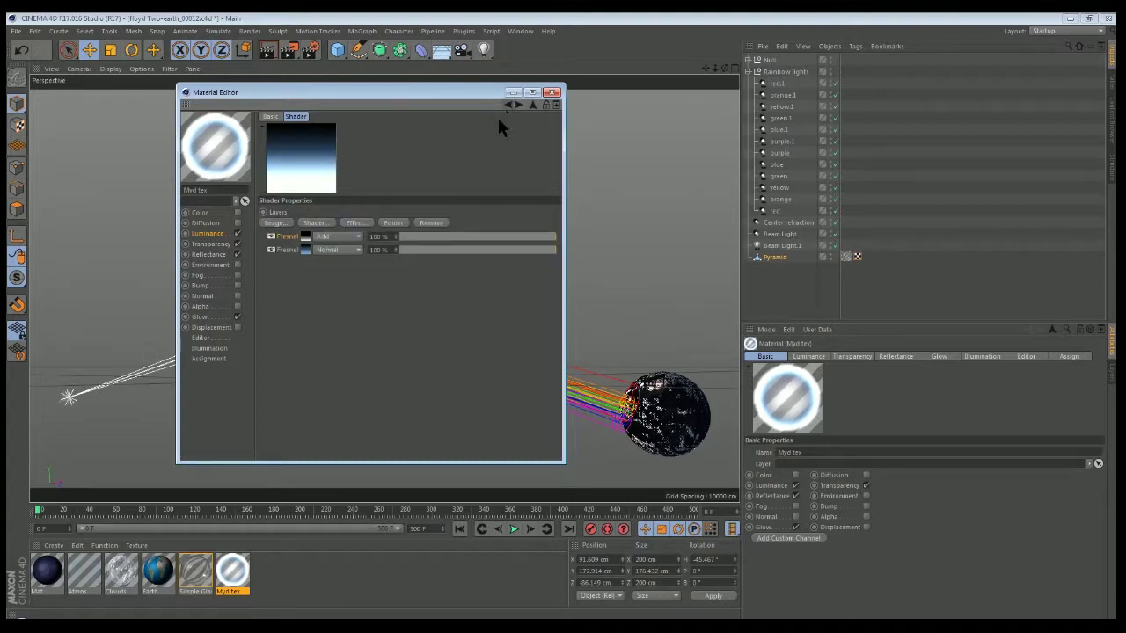
Examine the gradient of Myd tex's upper Fresnel layer and the material's Glow settings, then close the material
left_click(308, 237)
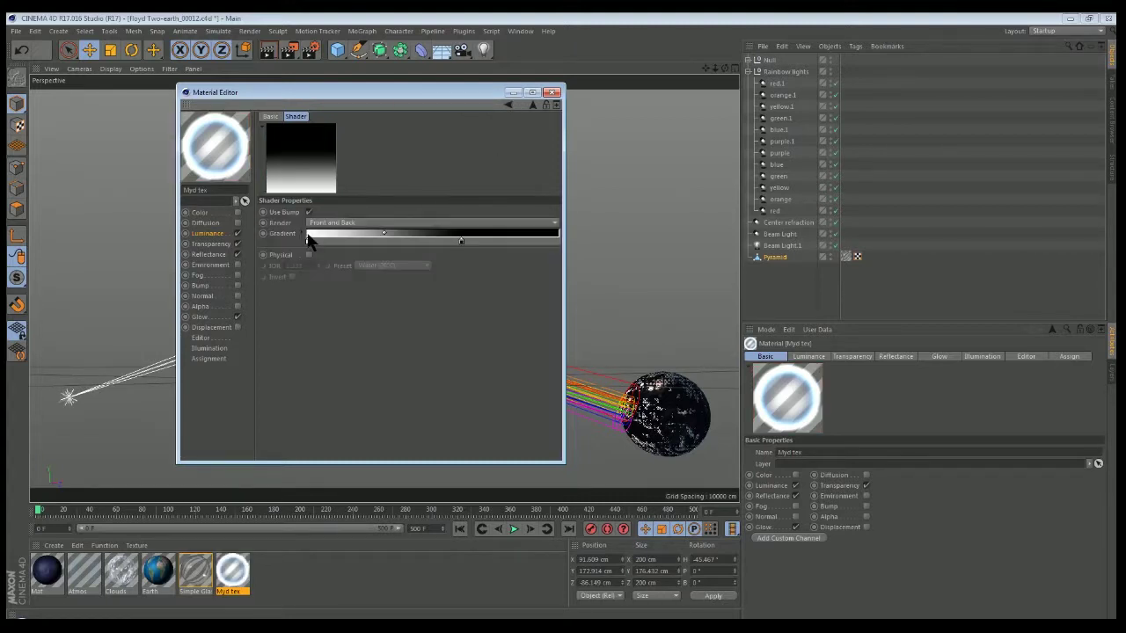
left_click(508, 104)
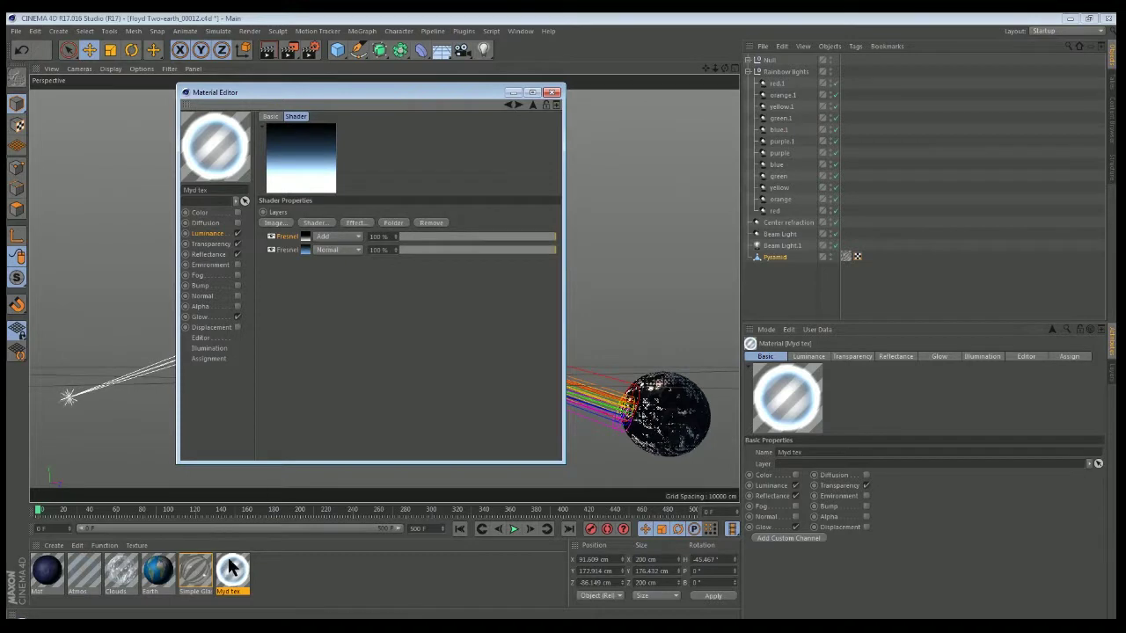
left_click(200, 317)
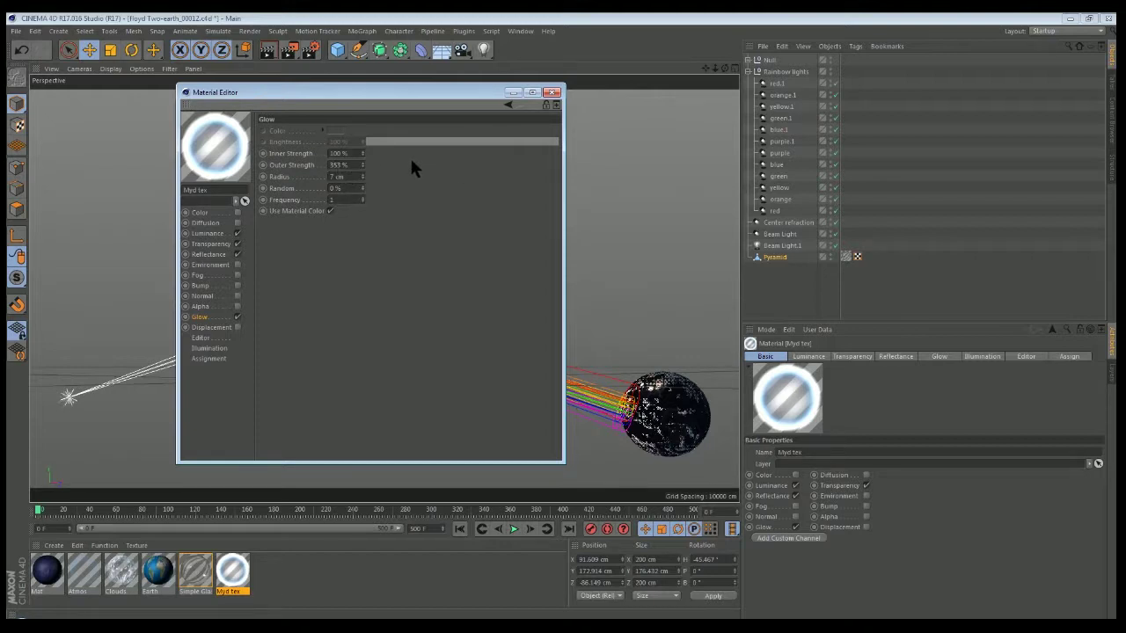
left_click(553, 93)
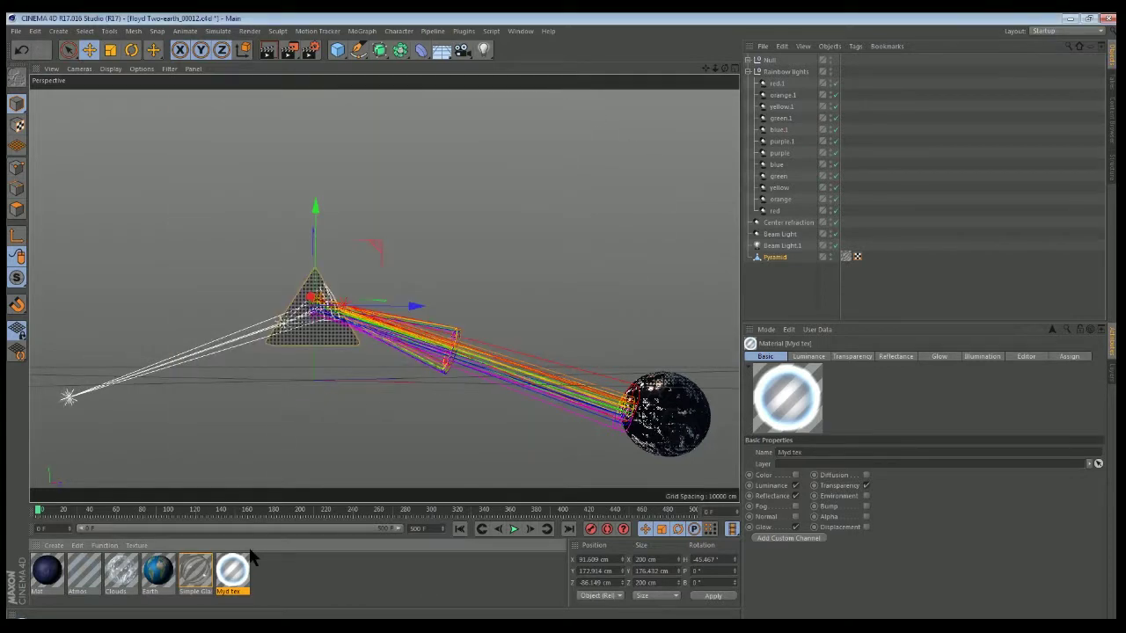
Replace the material on the Pyramid with Myd tex
left_click_drag(234, 574, 847, 258)
mouse_move(725, 68)
left_mouse_down()
mouse_move(695, 87)
mouse_move(711, 83)
mouse_move(704, 69)
left_mouse_up()
left_click_drag(384, 288, 386, 292, "alt")
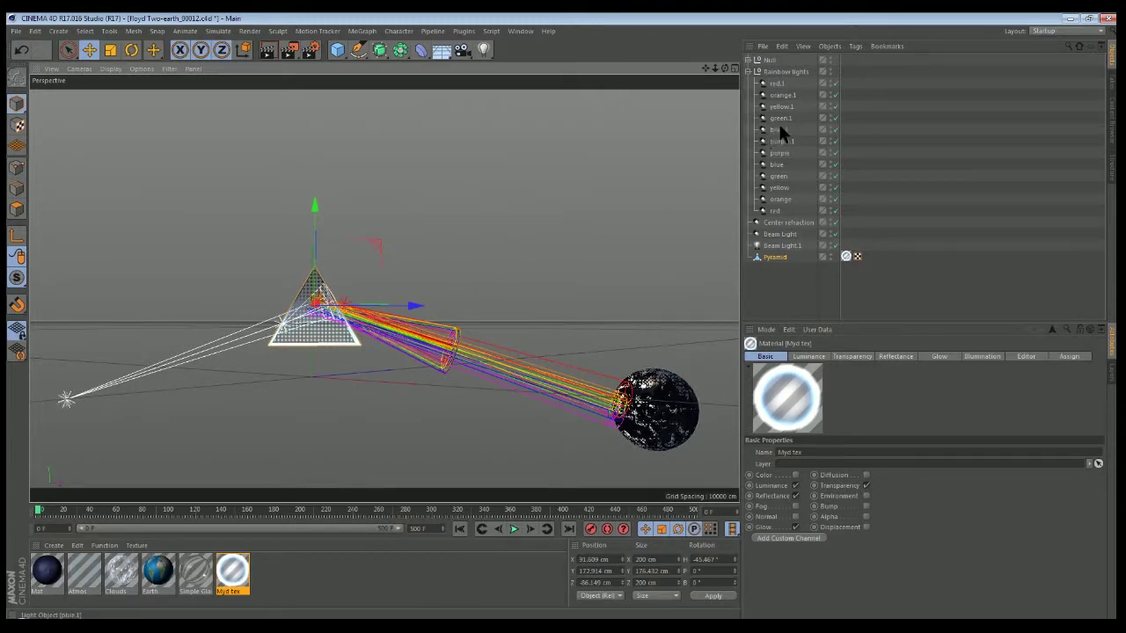
Raise the red.1 spot light to a Y position of about 16.3 cm
left_click(778, 83)
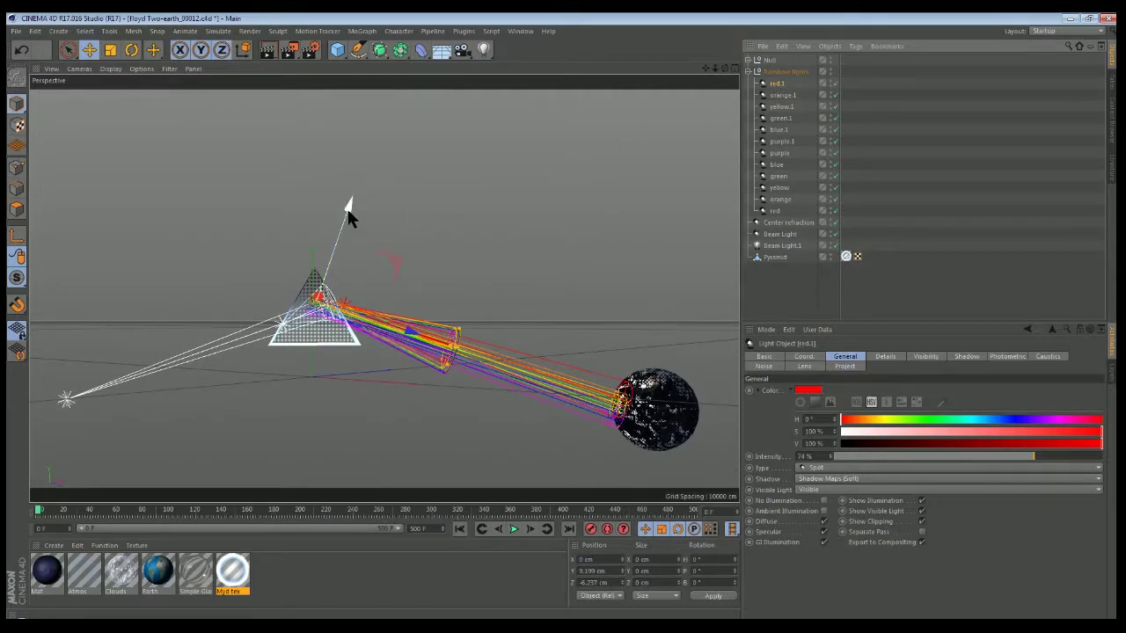
mouse_move(347, 209)
left_mouse_down()
mouse_move(361, 189)
mouse_move(356, 210)
left_mouse_up()
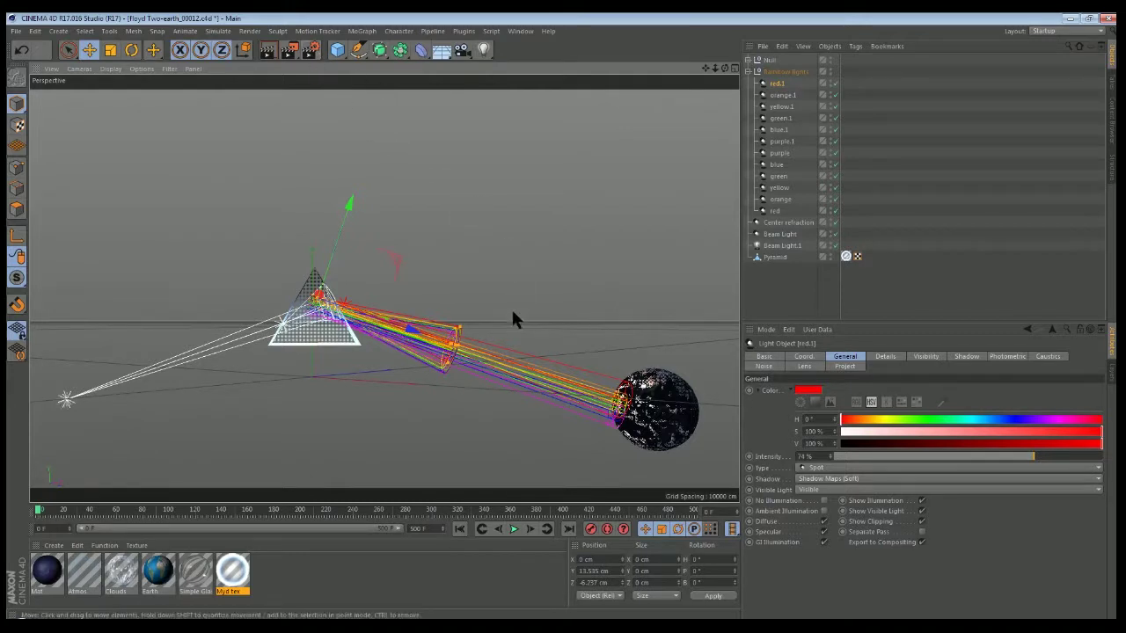
scroll(332, 355, "up", 3)
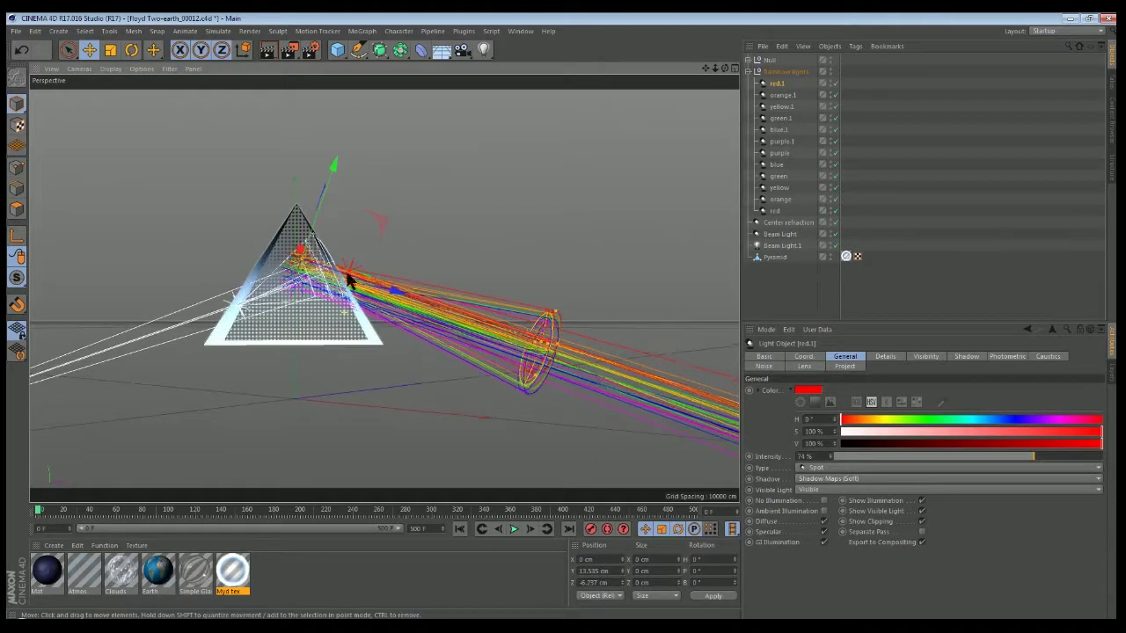
mouse_move(336, 164)
left_mouse_down()
mouse_move(381, 106)
mouse_move(349, 174)
left_mouse_up()
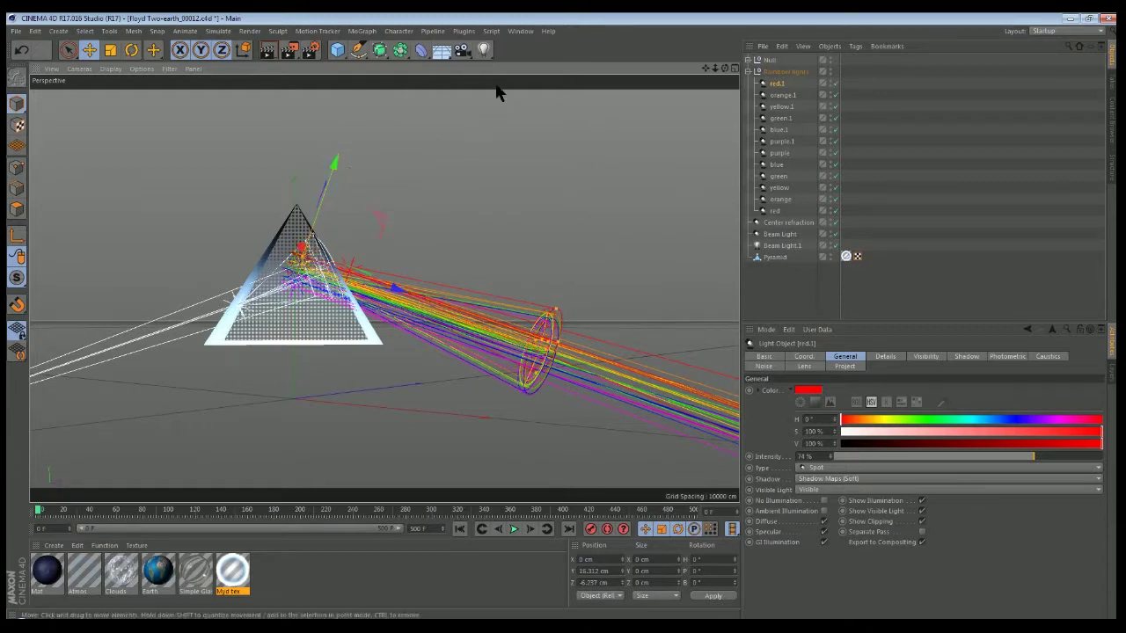
Render the prism scene in the viewport from the front and from an angle that shows the light source and the planet
left_click(274, 54)
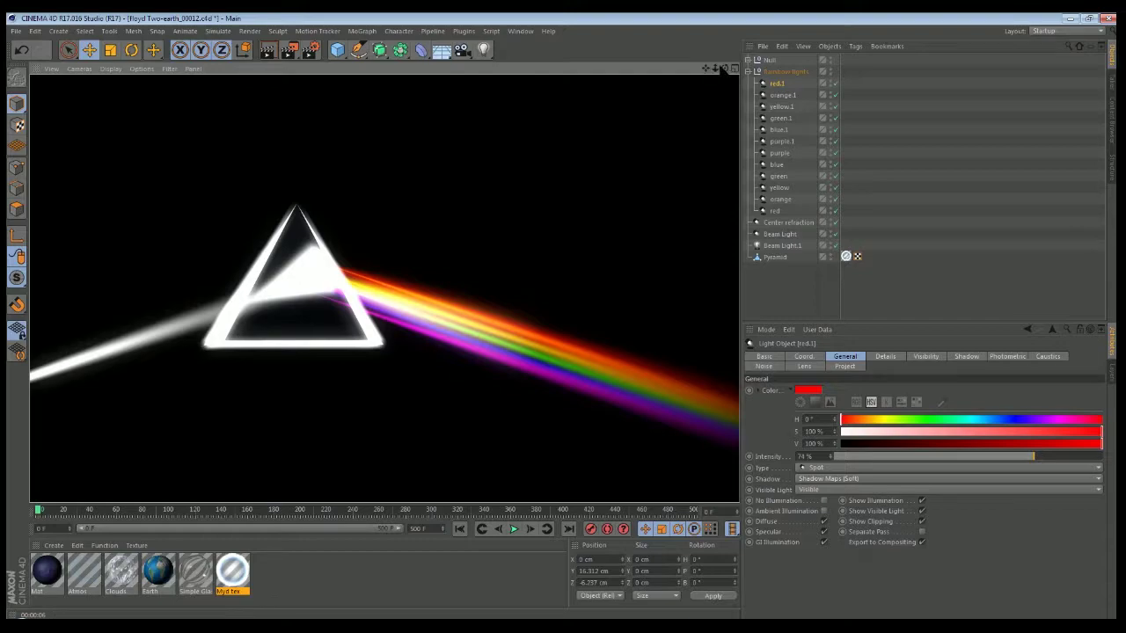
mouse_move(725, 69)
left_mouse_down()
mouse_move(748, 91)
mouse_move(805, 78)
mouse_move(686, 74)
mouse_move(705, 69)
left_mouse_up()
left_click(268, 51)
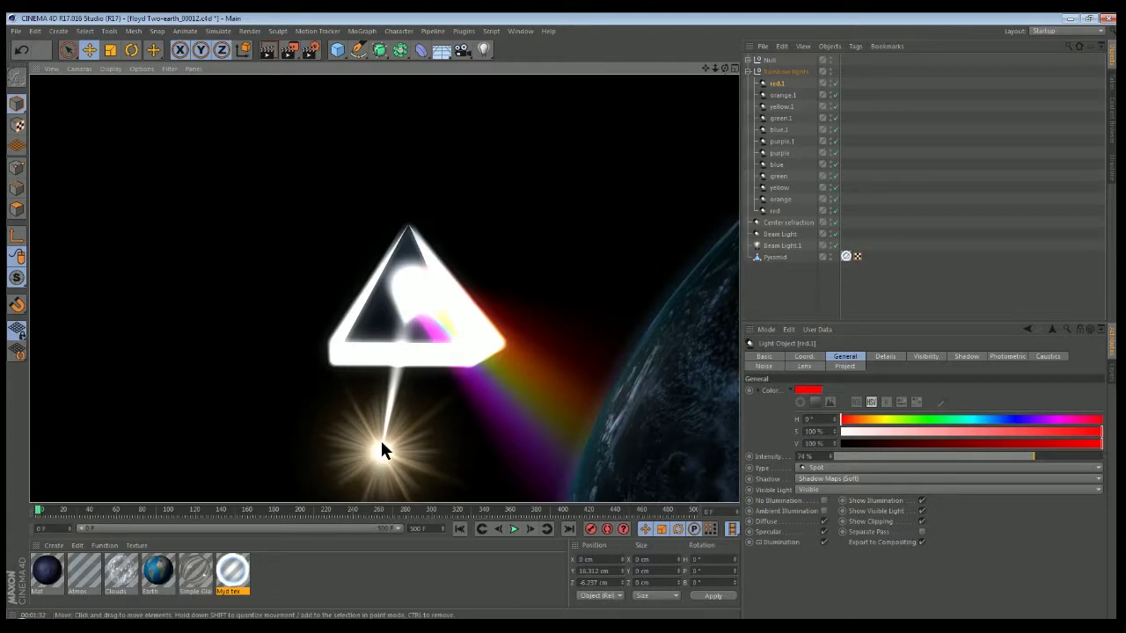
left_click_drag(724, 67, 686, 84)
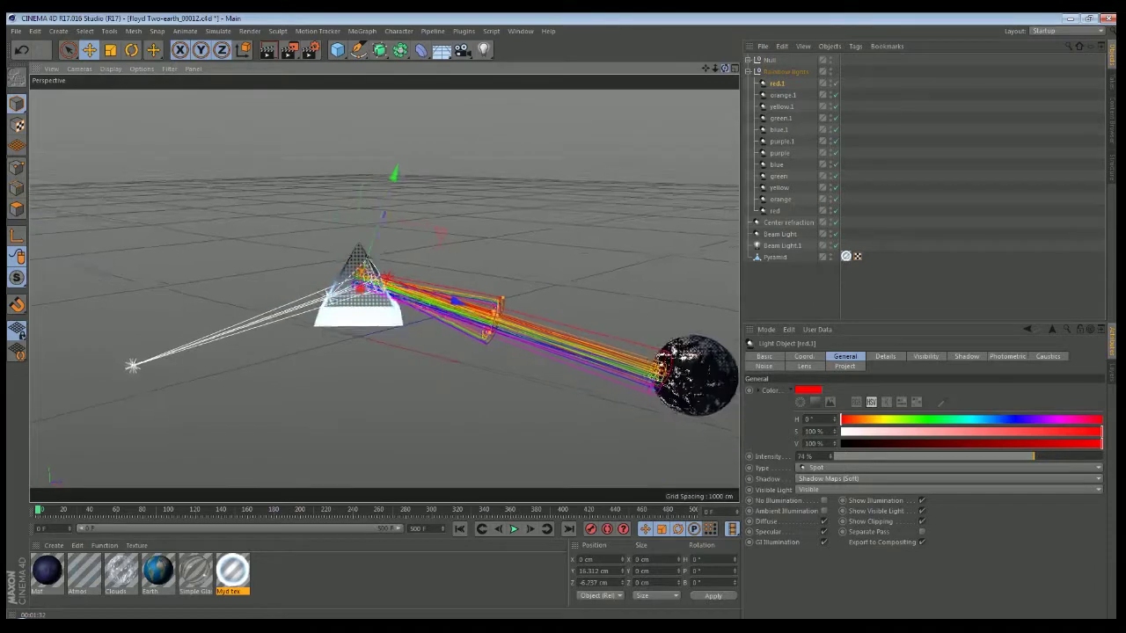
Inspect the general settings of the Beam Light.1, Beam Light and red lights
left_click(35, 31)
mouse_move(16, 31)
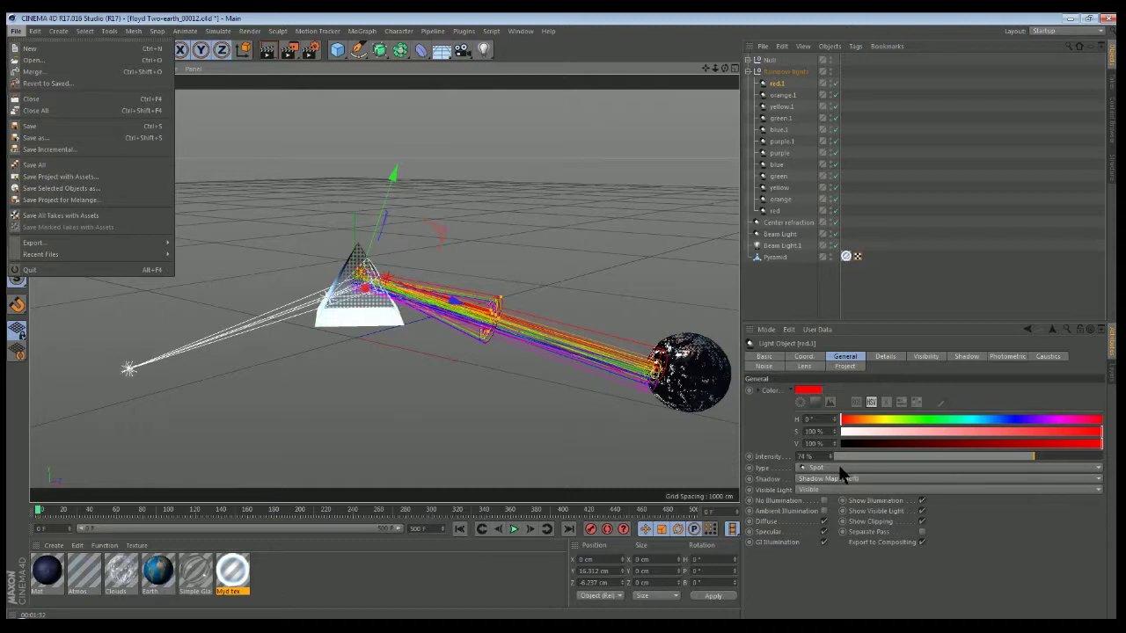
left_click(781, 247)
left_click(782, 247)
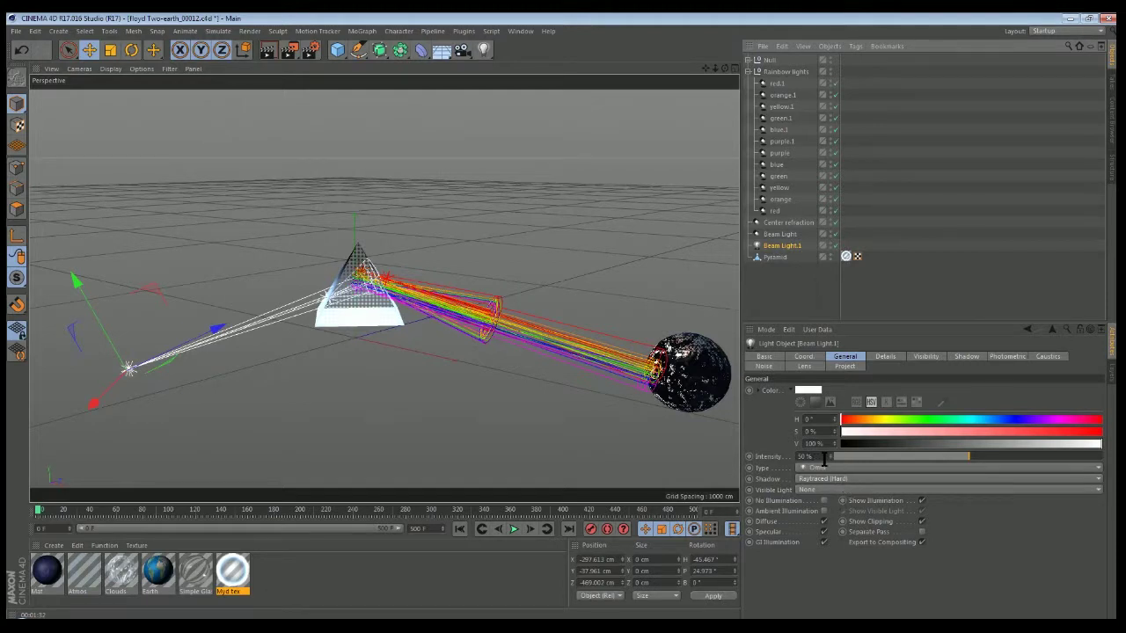
left_click(777, 235)
left_click(778, 246)
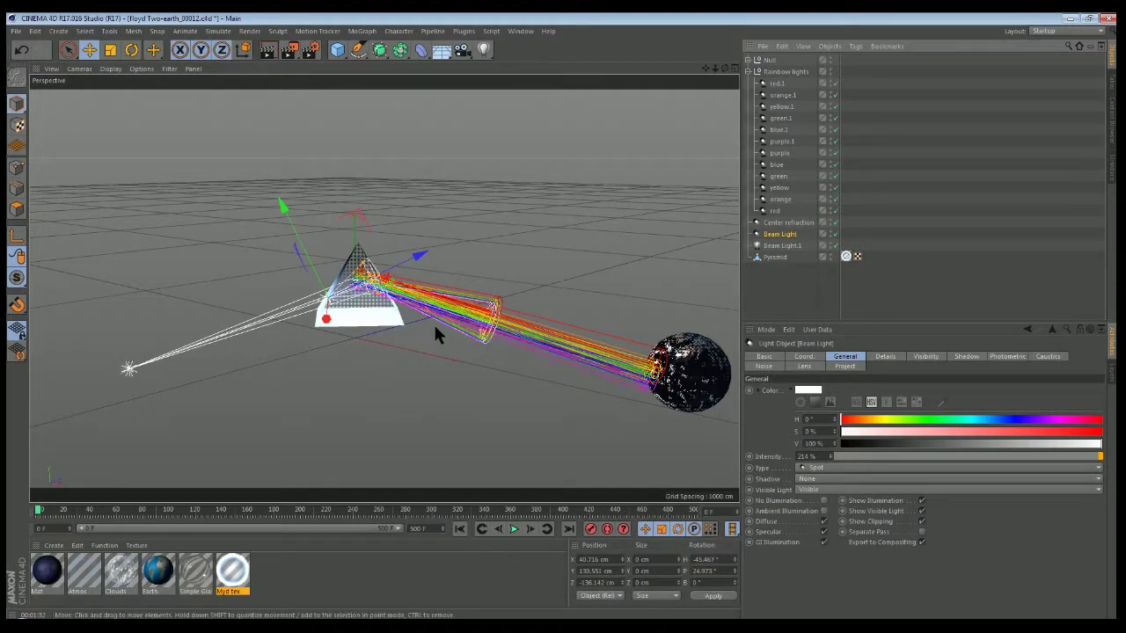
left_click(533, 328)
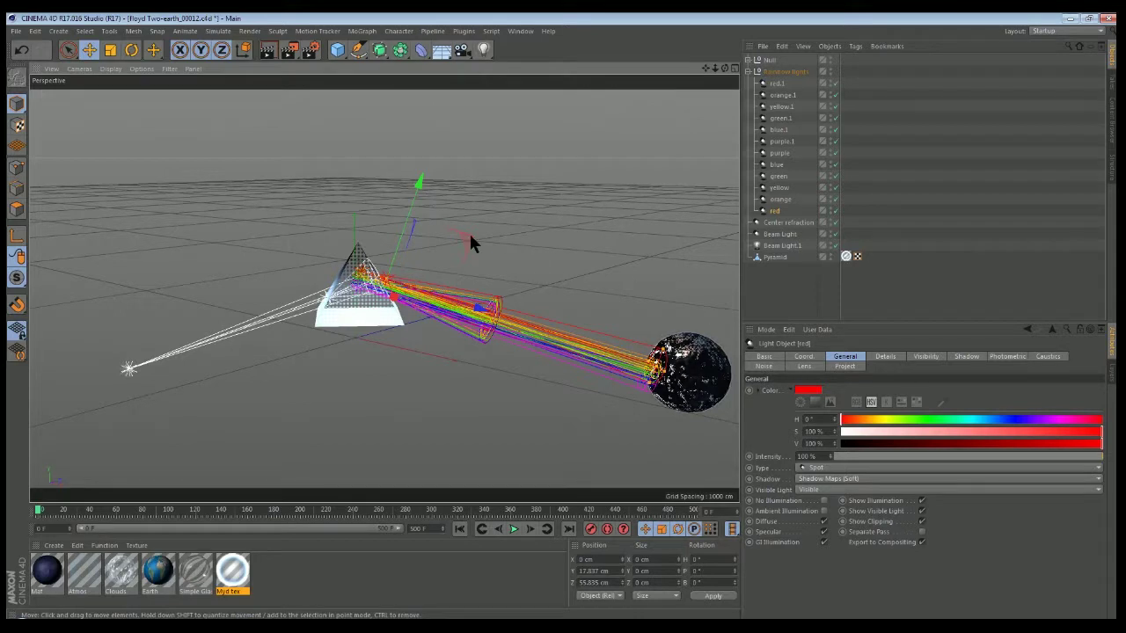
Create a new project and add a pyramid to it
left_click(16, 31)
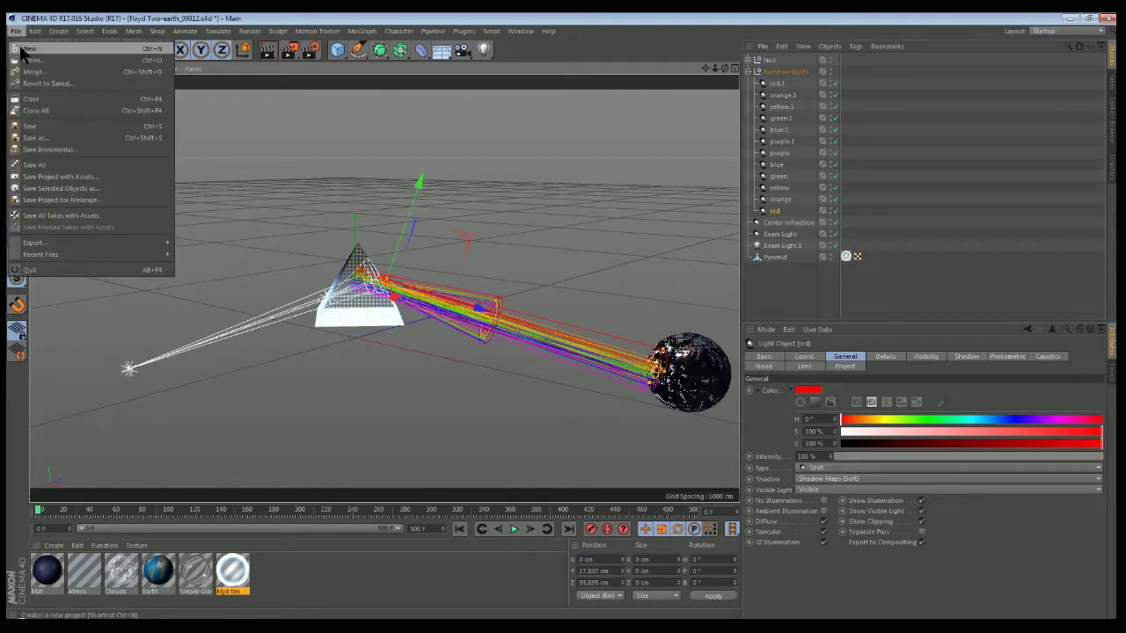
left_click(26, 48)
left_click_drag(345, 55, 373, 132)
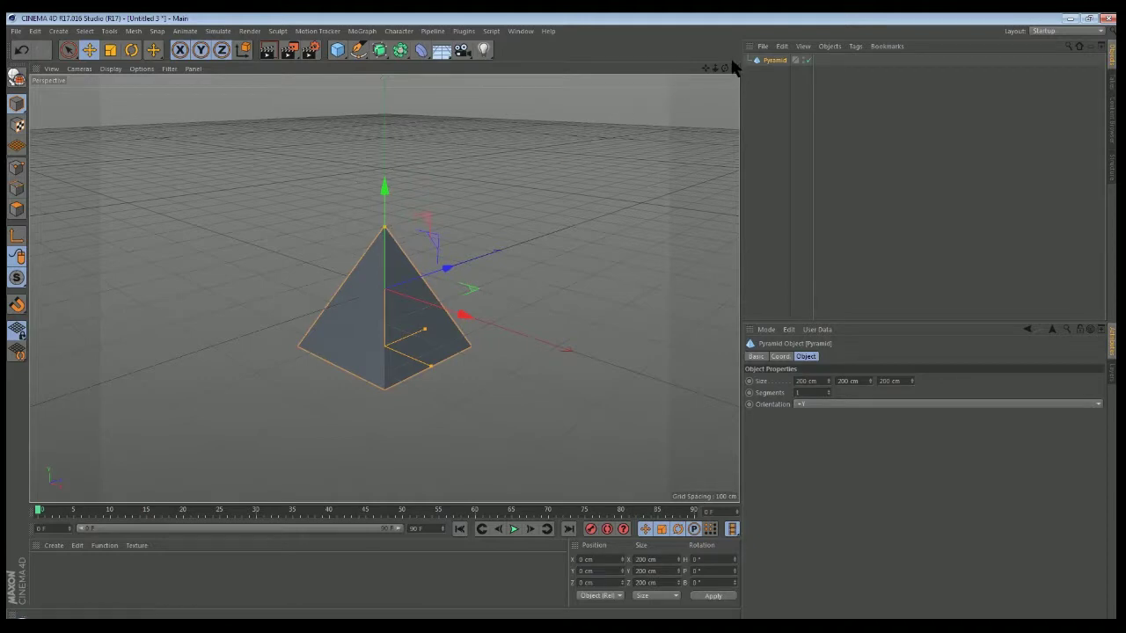
Reduce the pyramid's height to about 147 cm
left_click_drag(725, 67, 624, 121)
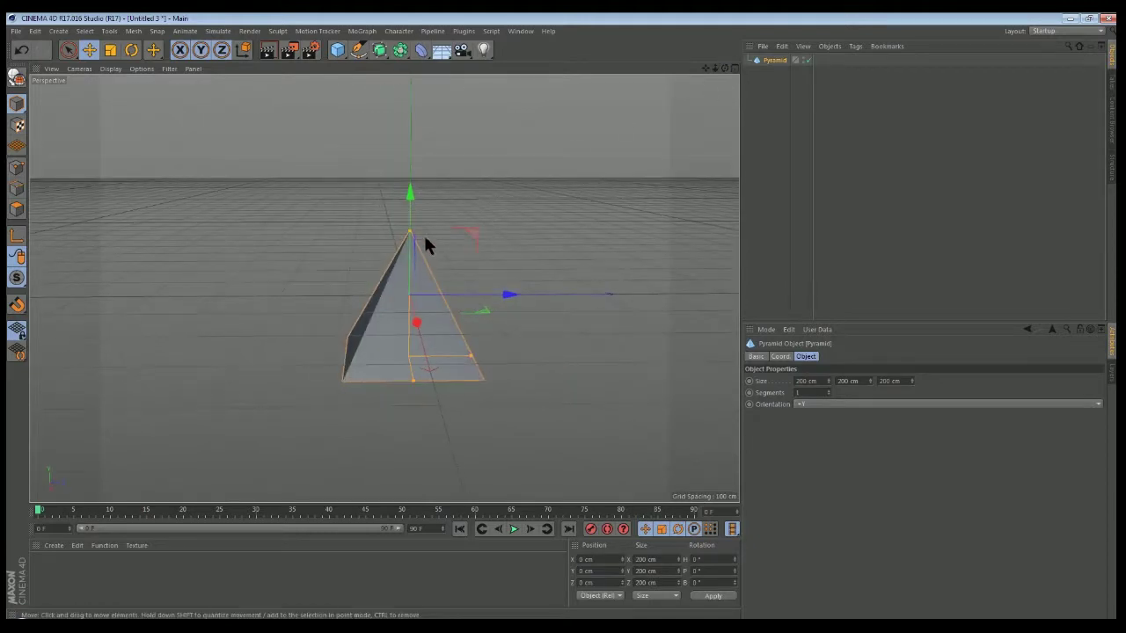
left_click_drag(410, 236, 415, 244)
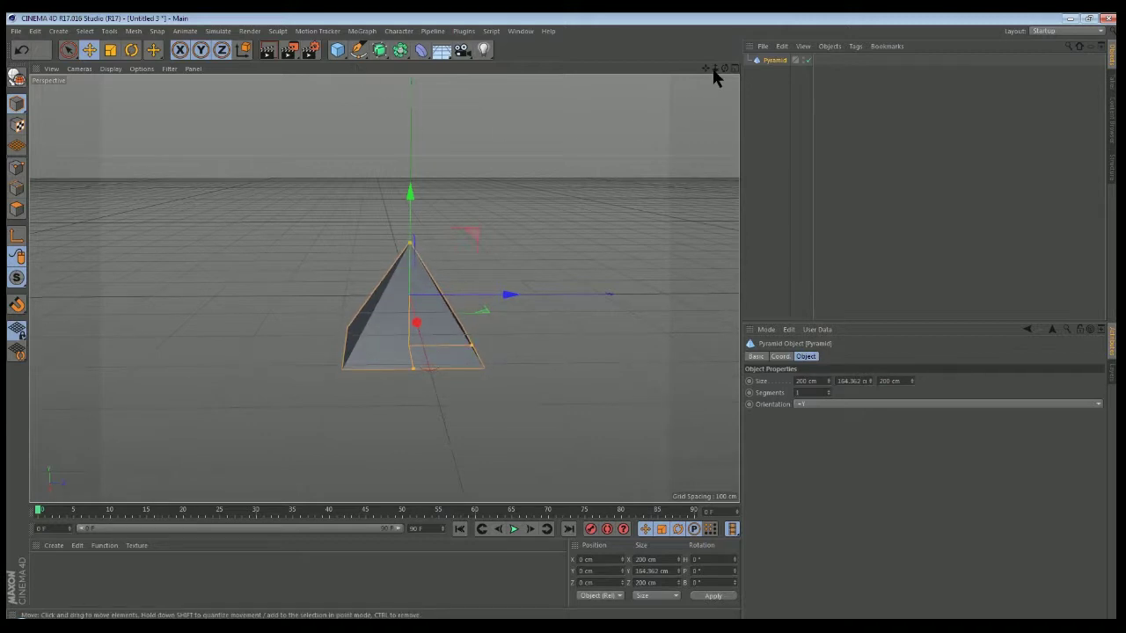
left_click_drag(724, 69, 384, 288)
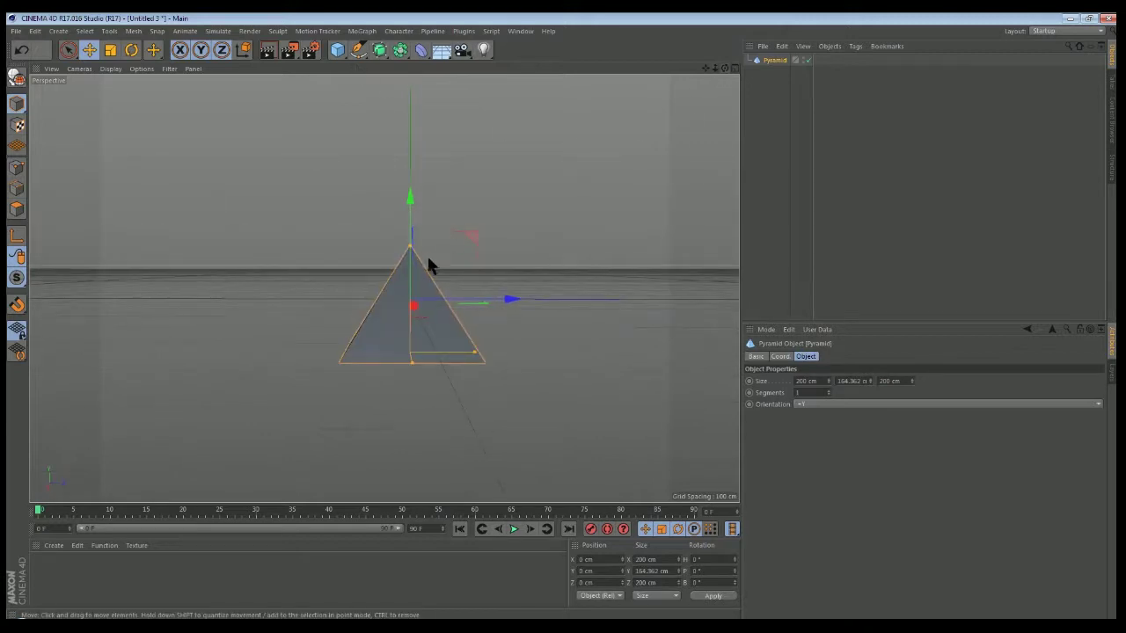
mouse_move(413, 249)
left_mouse_down()
mouse_move(417, 227)
mouse_move(422, 256)
left_mouse_up()
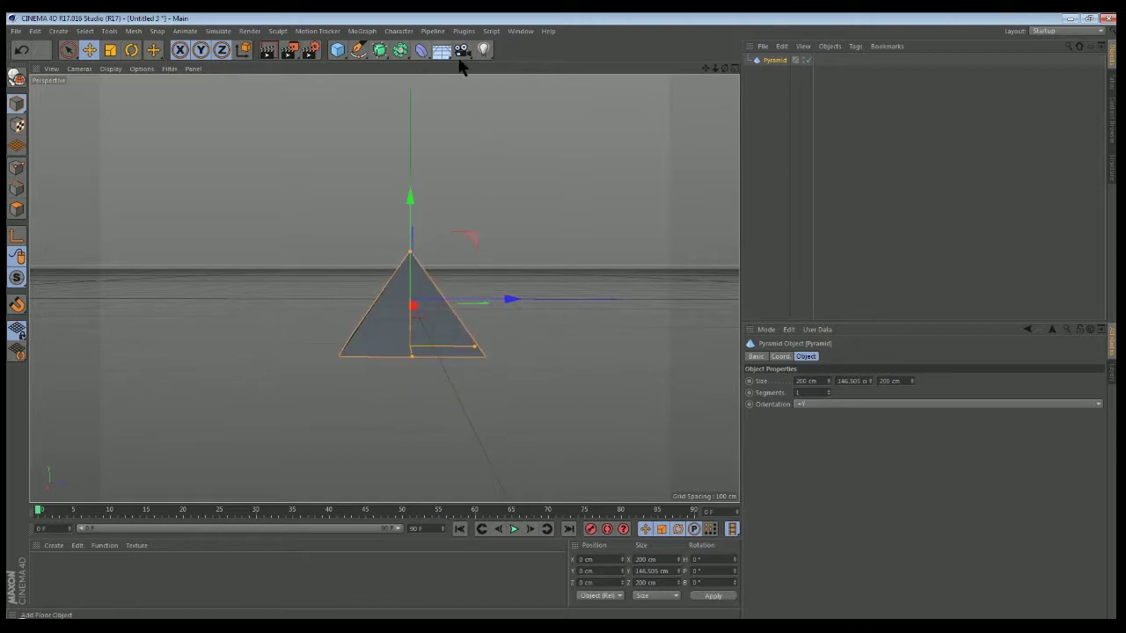
Add a spot light and set its Visible Light option to Visible
left_click(483, 50)
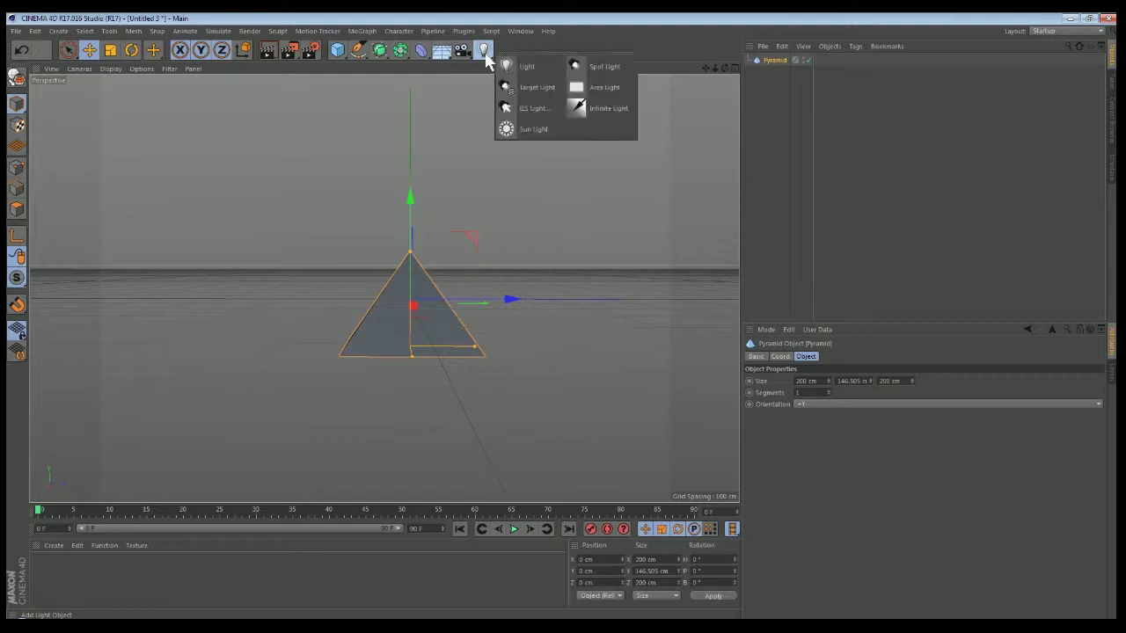
left_click(585, 70)
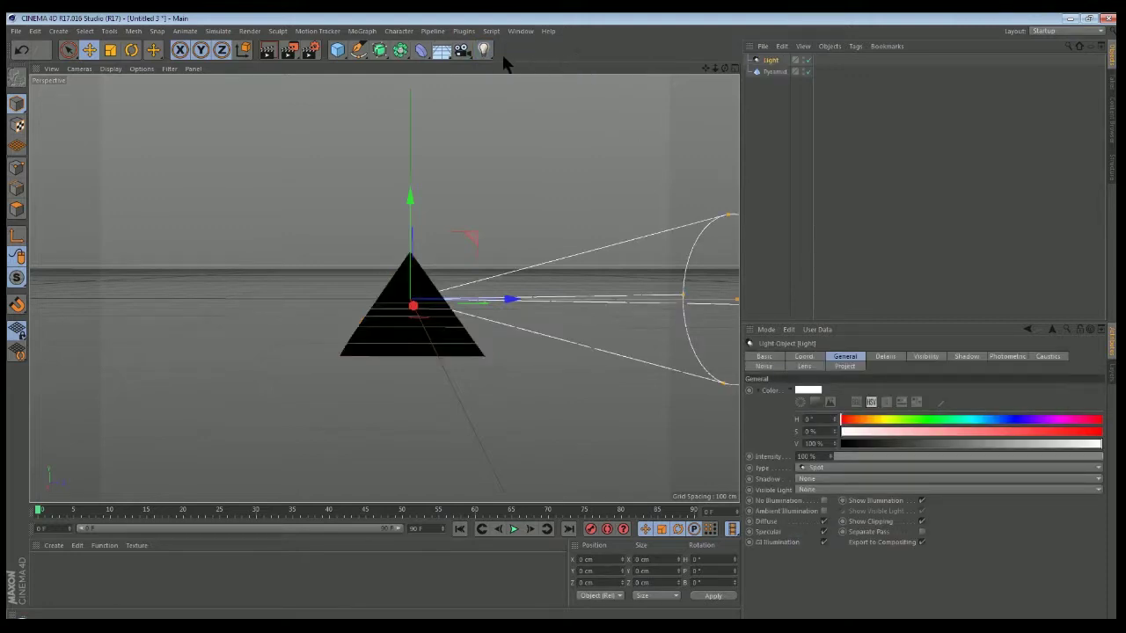
left_click(836, 490)
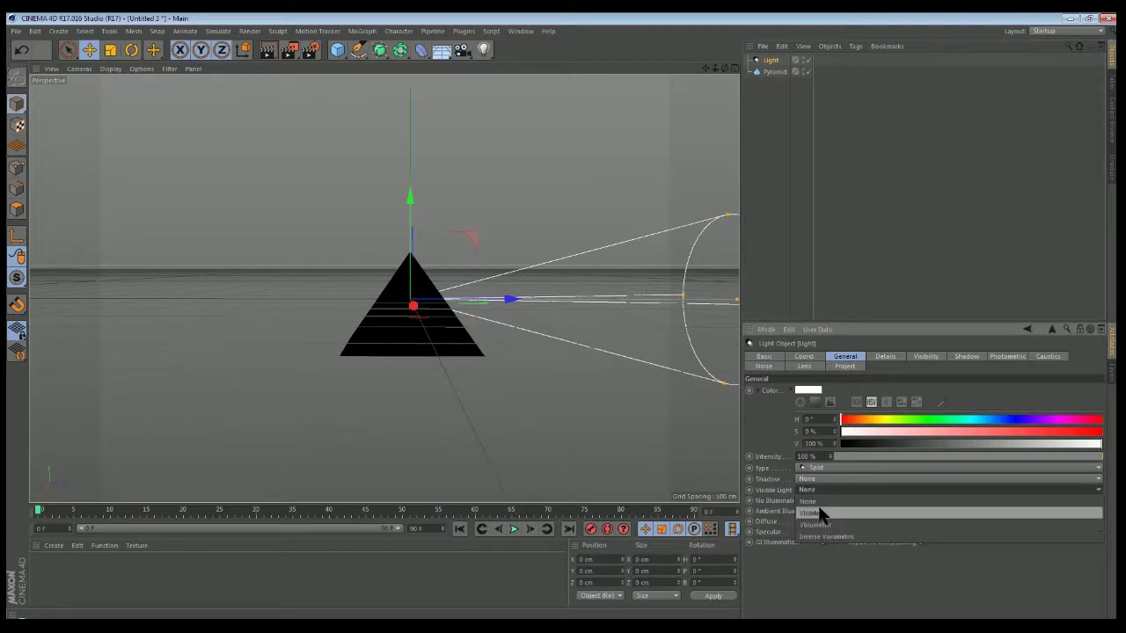
left_click(820, 513)
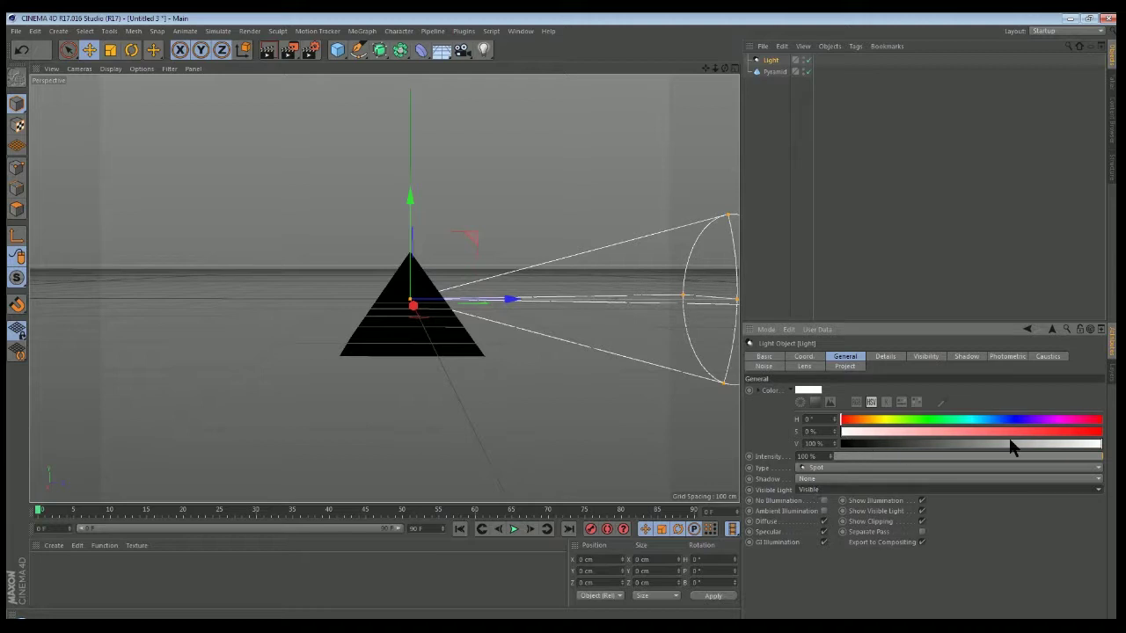
Move the spot light back to about -543 cm on Z and narrow its cone to a thin beam aimed at the pyramid
left_click_drag(510, 300, 160, 315)
left_click_drag(725, 68, 405, 234)
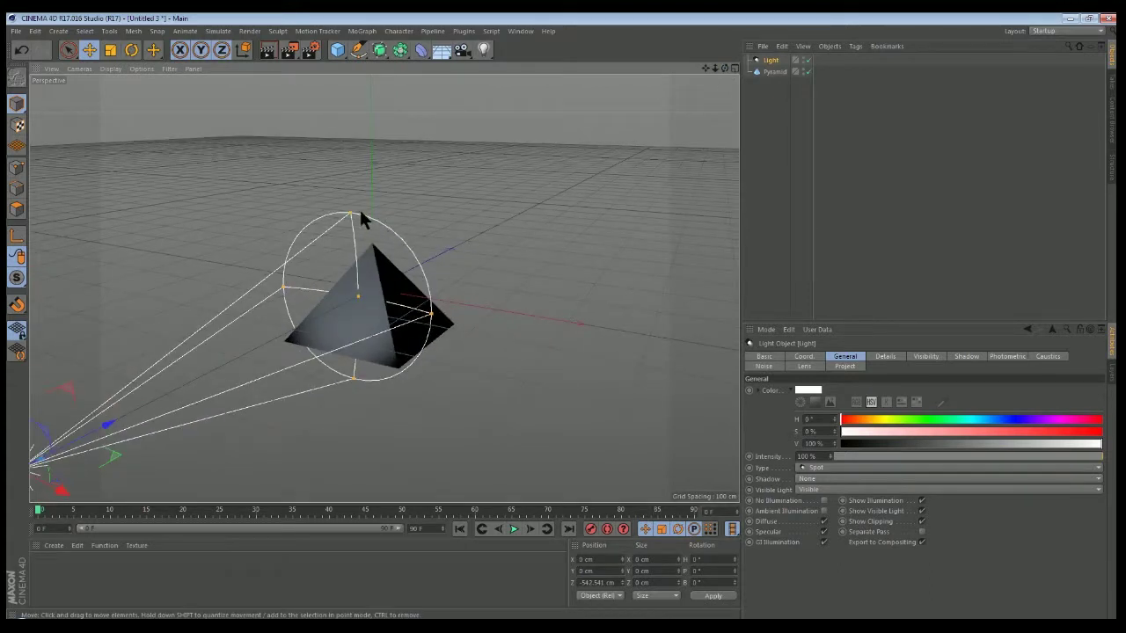
left_click_drag(350, 222, 357, 294)
Reposition the spot light closer to the pyramid and slightly lower, at about -15 cm on Y and -464 cm on Z
left_click_drag(723, 68, 604, 141)
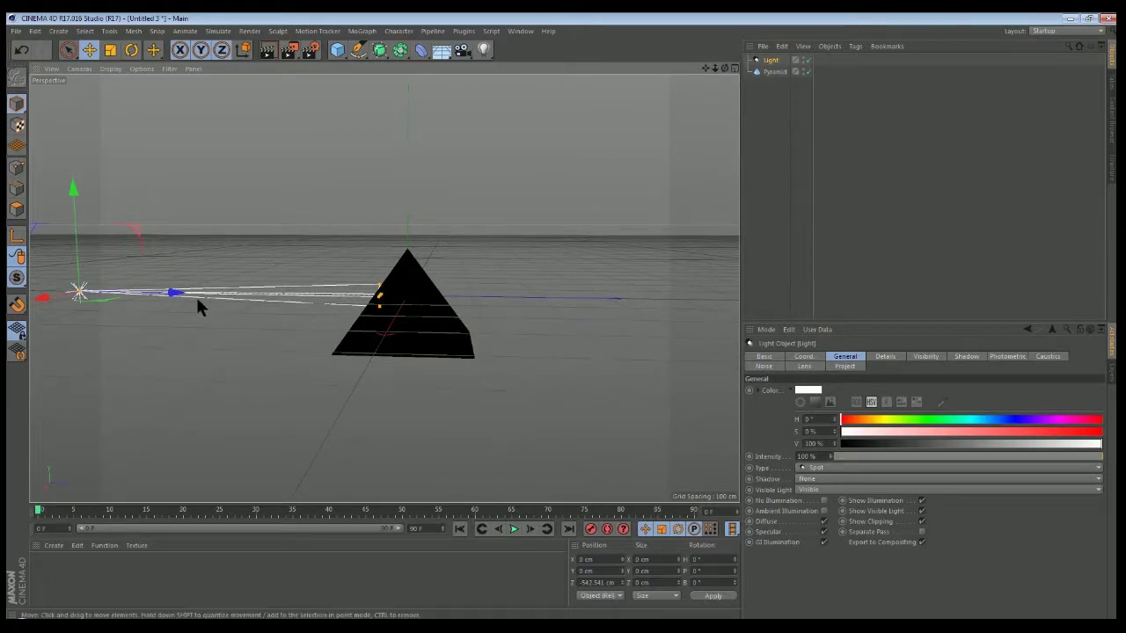
left_click_drag(173, 293, 216, 298)
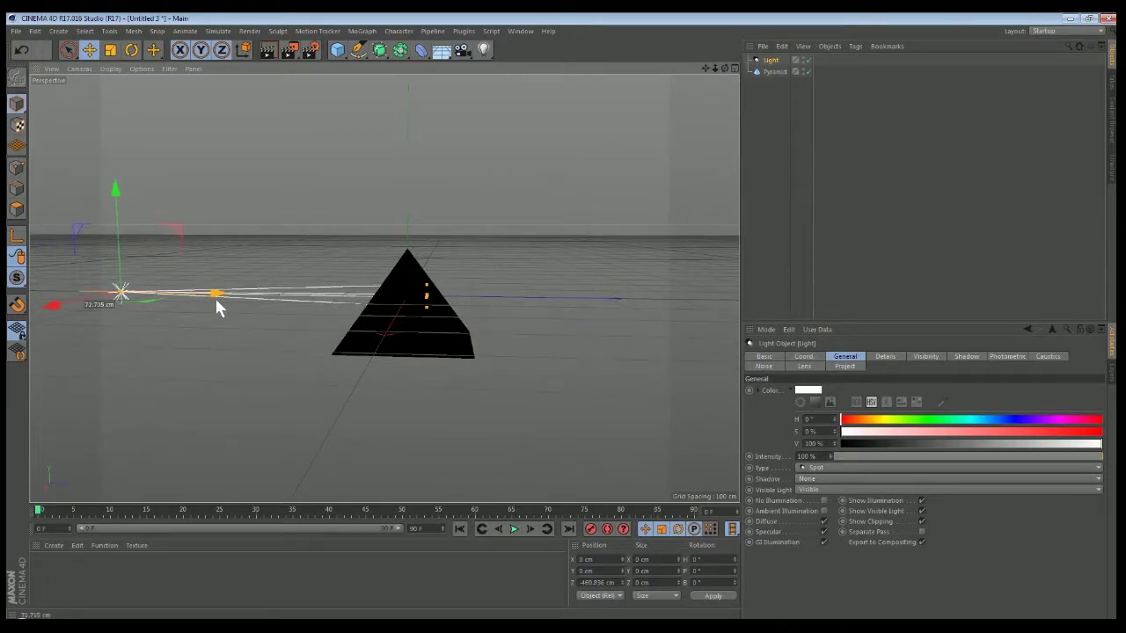
left_click_drag(116, 190, 123, 211)
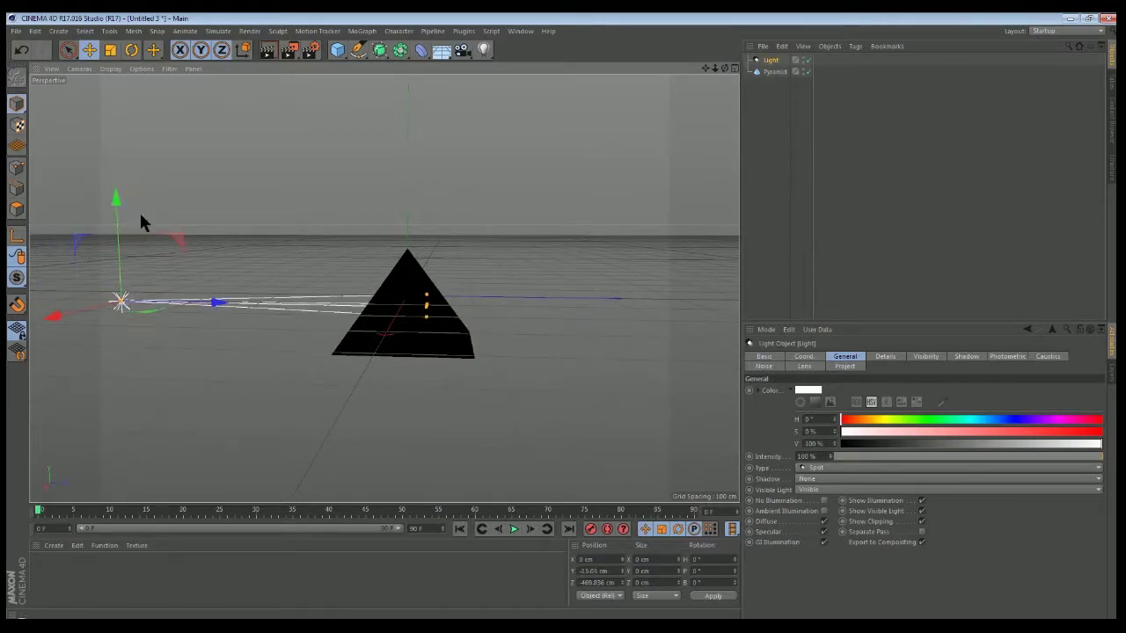
left_click_drag(215, 302, 220, 302)
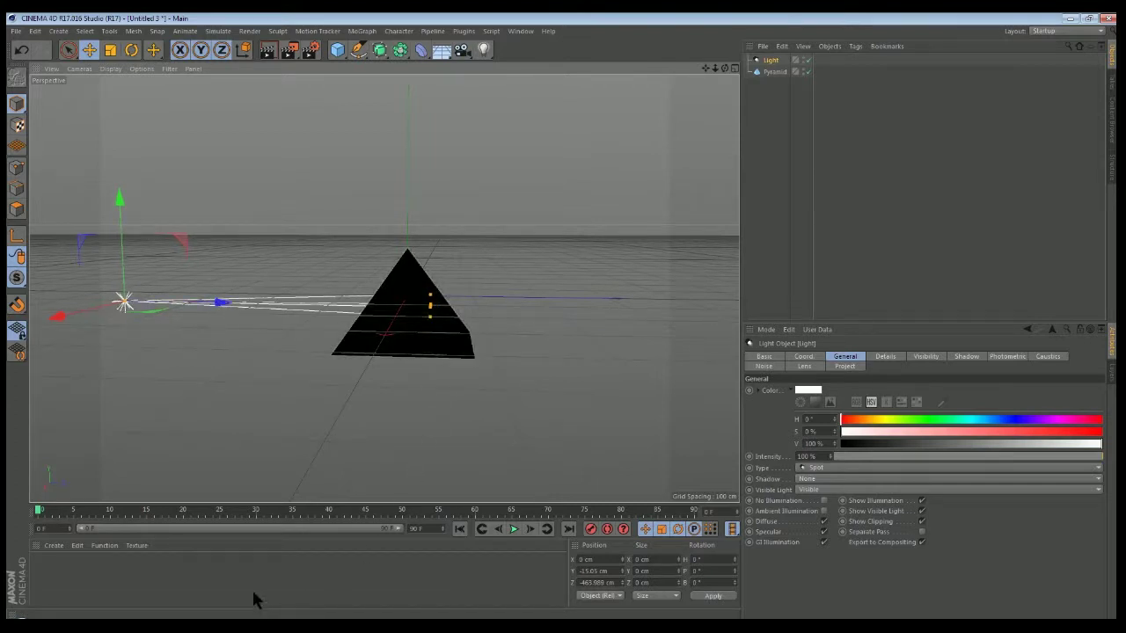
Copy the Myd tex material from the Floyd Two-earth_00012 project into the Untitled 3 scene and apply it to the pyramid
left_click(228, 565)
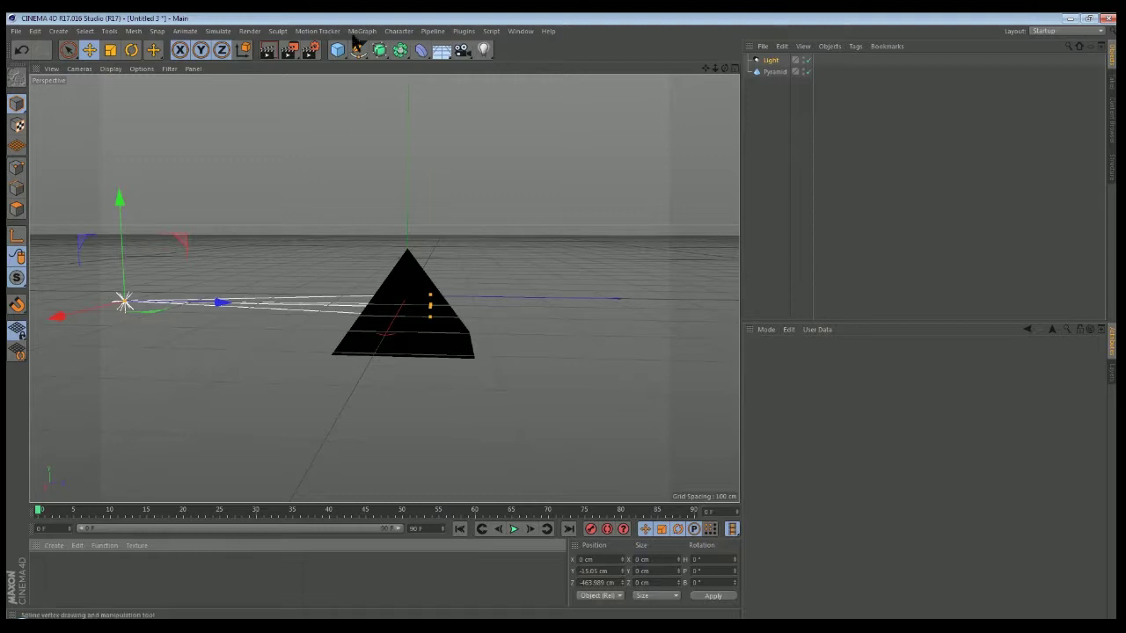
left_click(521, 32)
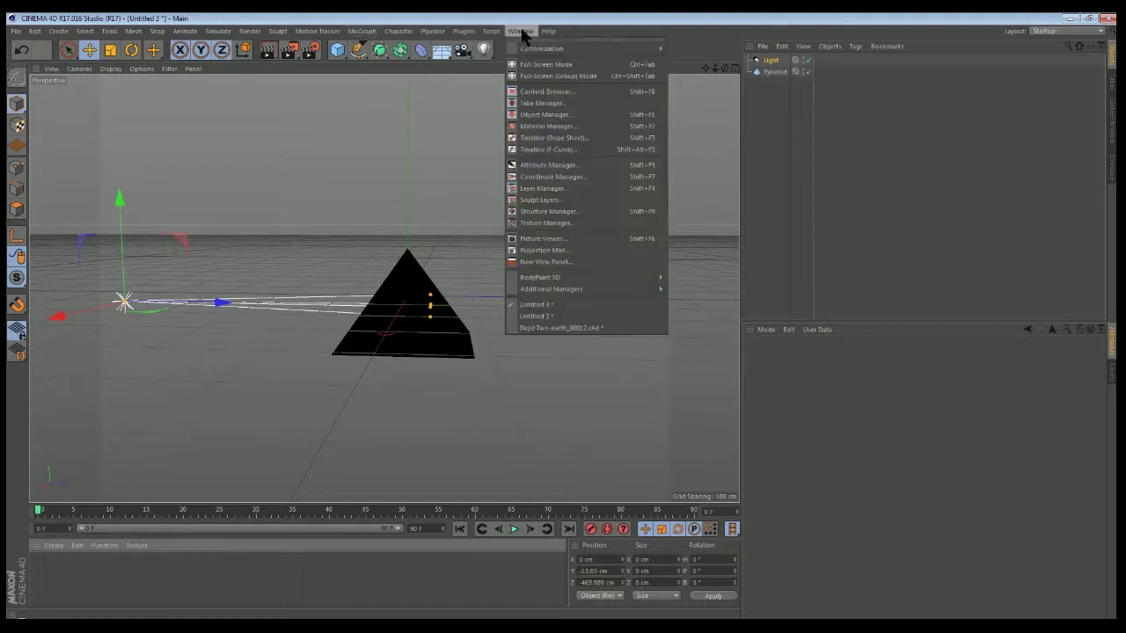
left_click(566, 328)
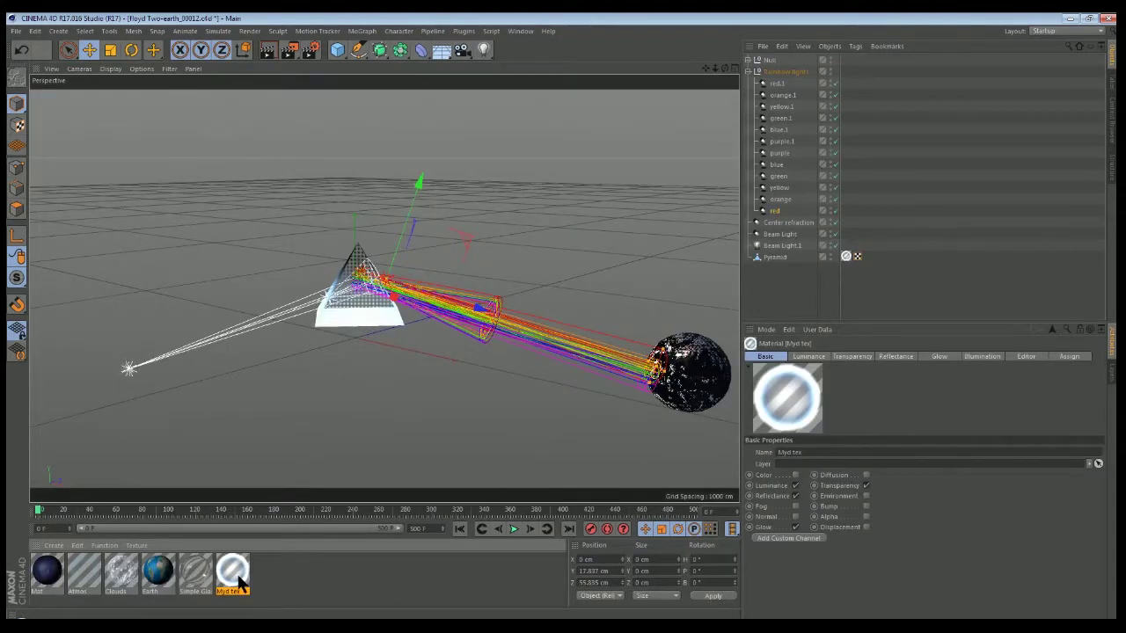
left_click(524, 32)
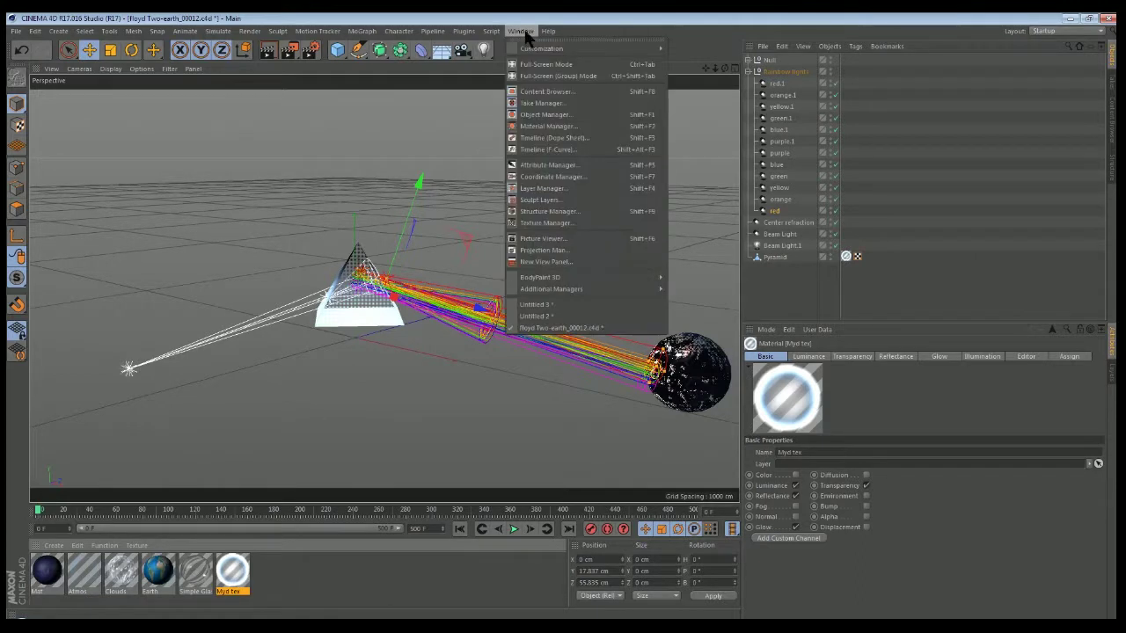
left_click(591, 305)
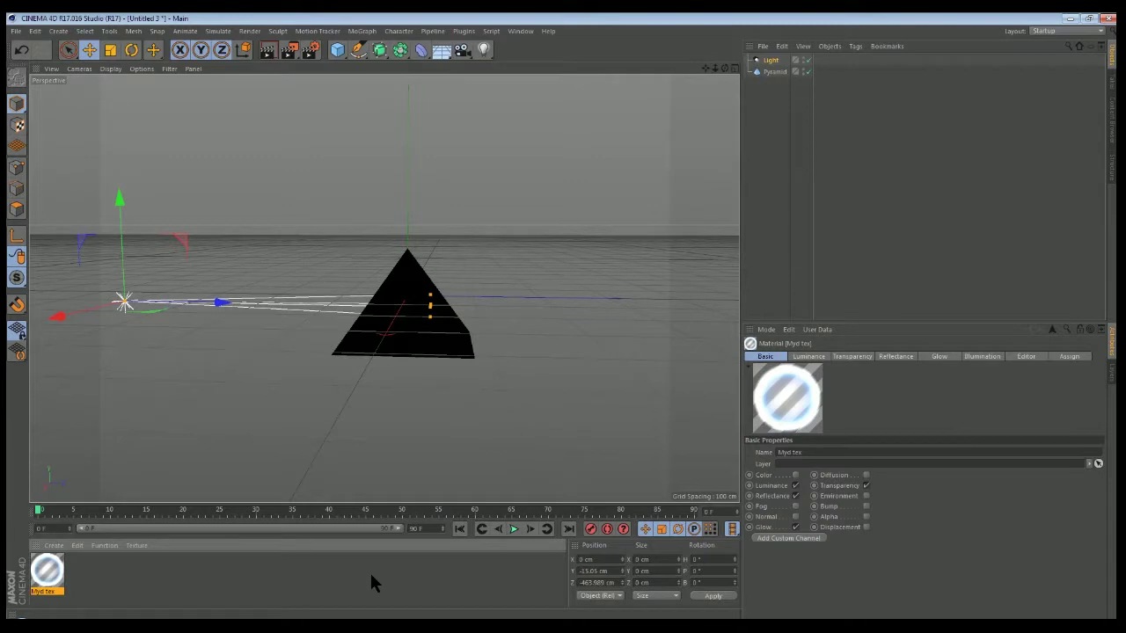
left_click_drag(31, 575, 397, 351)
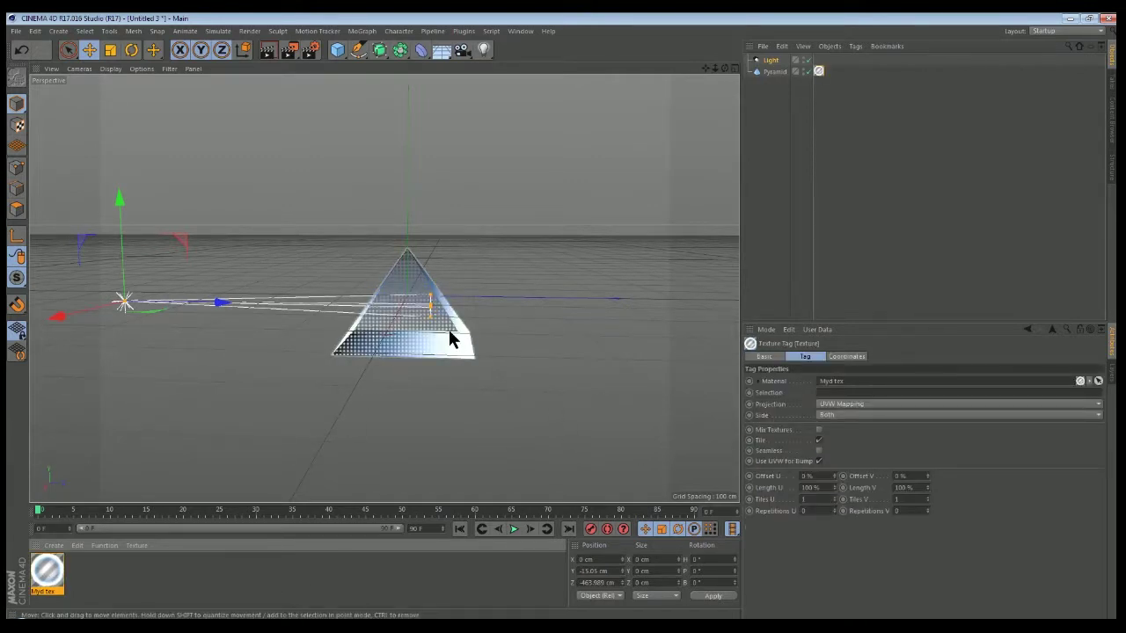
scroll(437, 310, "up", 8)
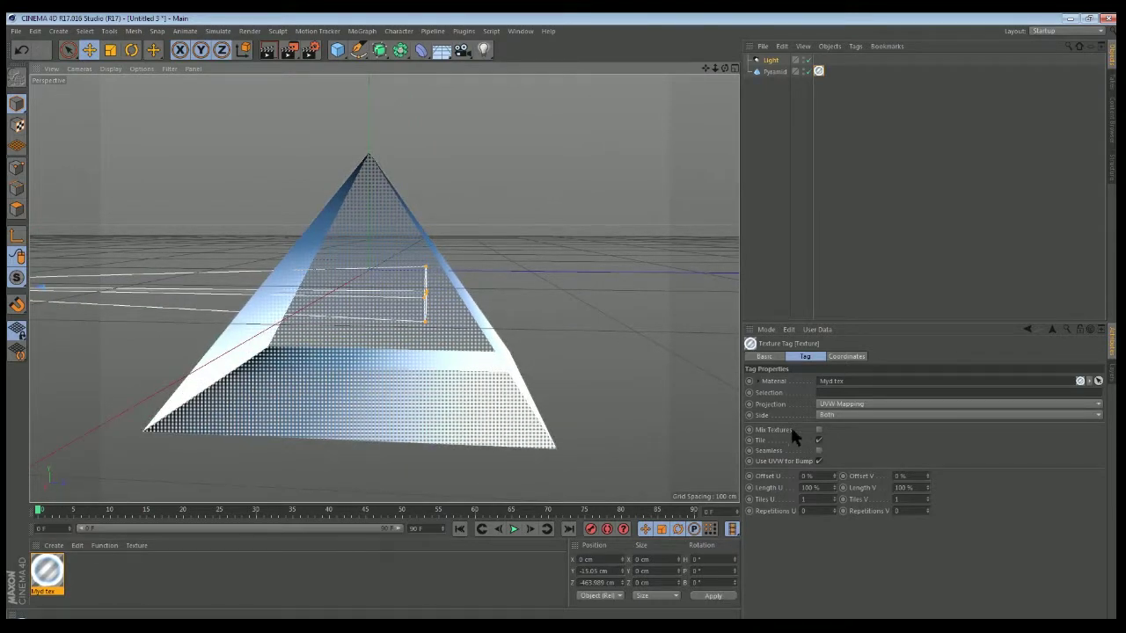
Extend the spot light's beam slightly further inside the pyramid and render the view
left_click(772, 59)
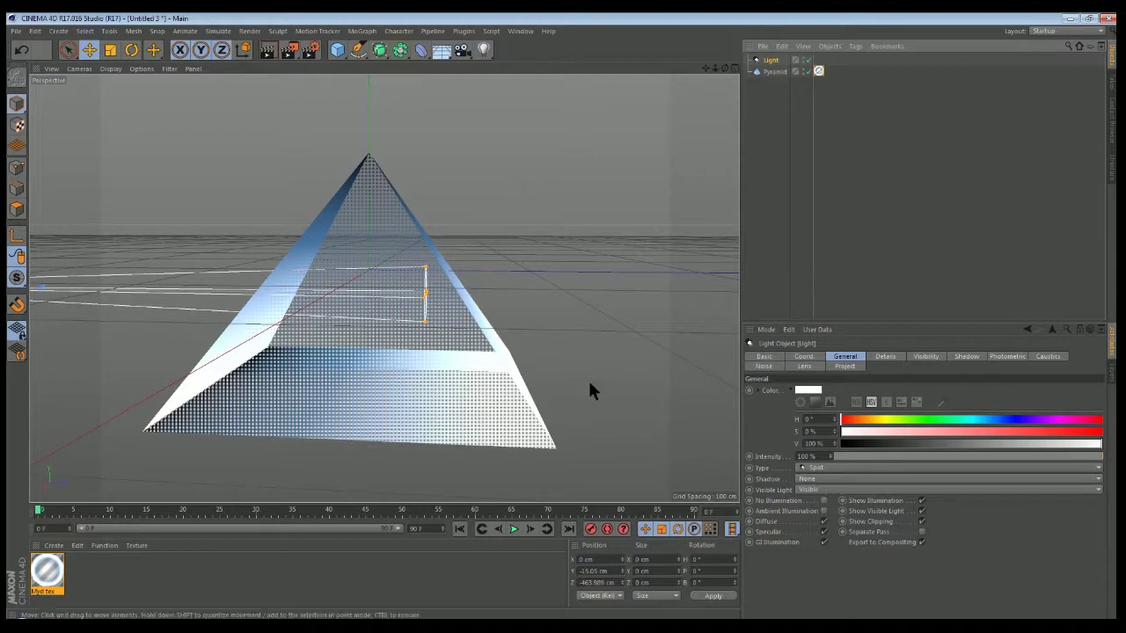
mouse_move(426, 298)
left_mouse_down()
mouse_move(161, 307)
mouse_move(445, 307)
mouse_move(498, 319)
mouse_move(459, 313)
left_mouse_up()
scroll(519, 247, "down", 5)
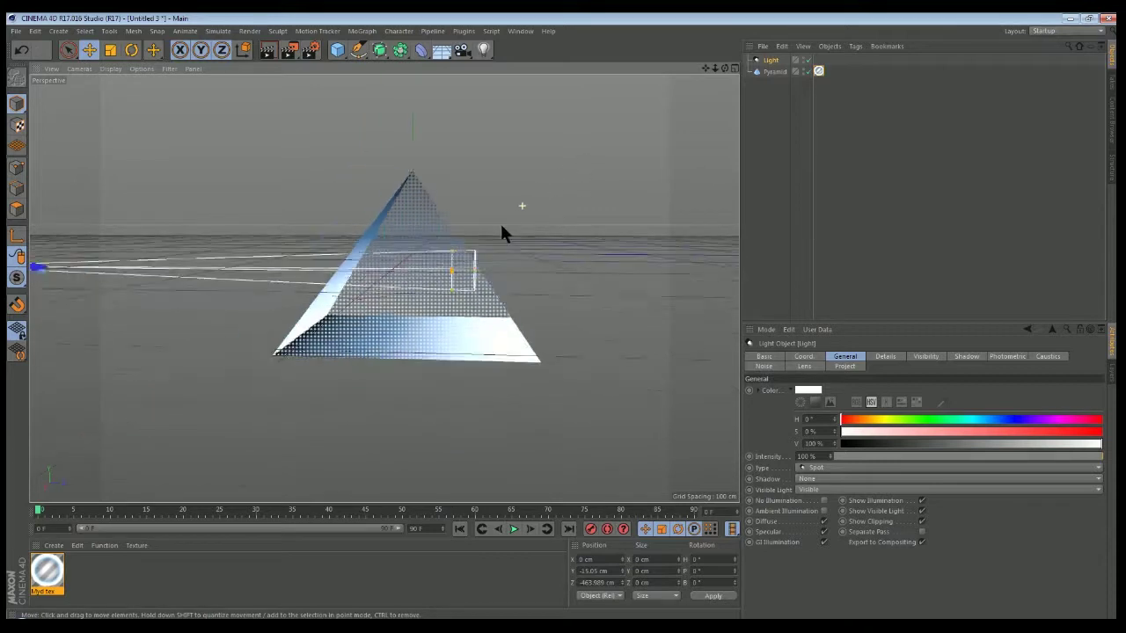
left_click(270, 51)
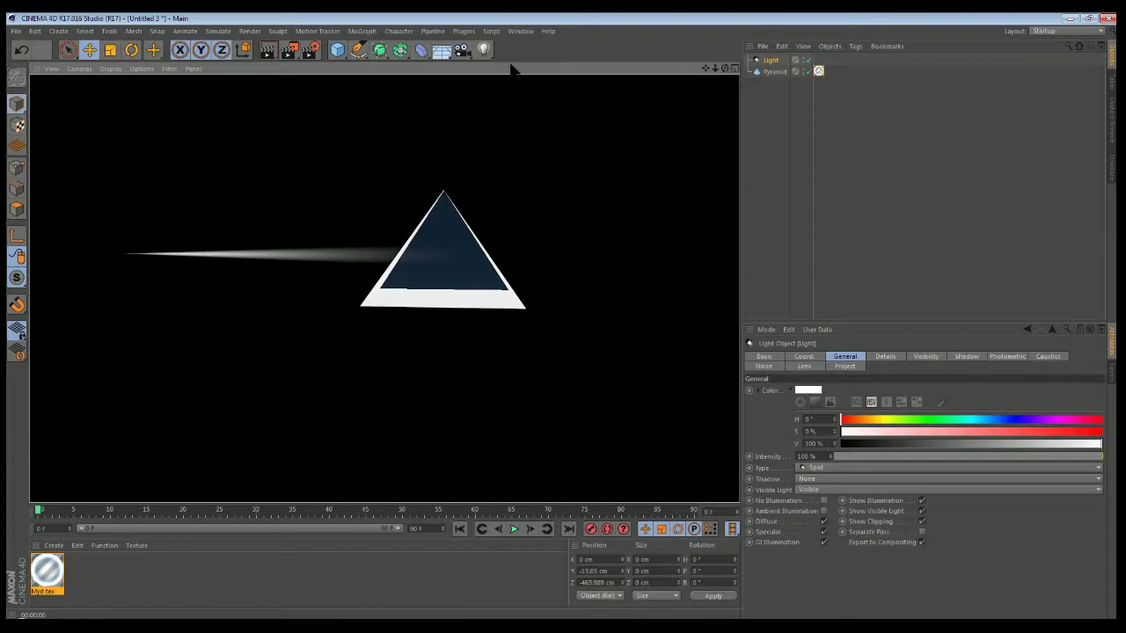
Add a second spot light where the beam enters the pyramid, at about -14 cm Y and -56 cm Z, scaled down to fit inside
left_click(483, 49)
left_click(603, 65)
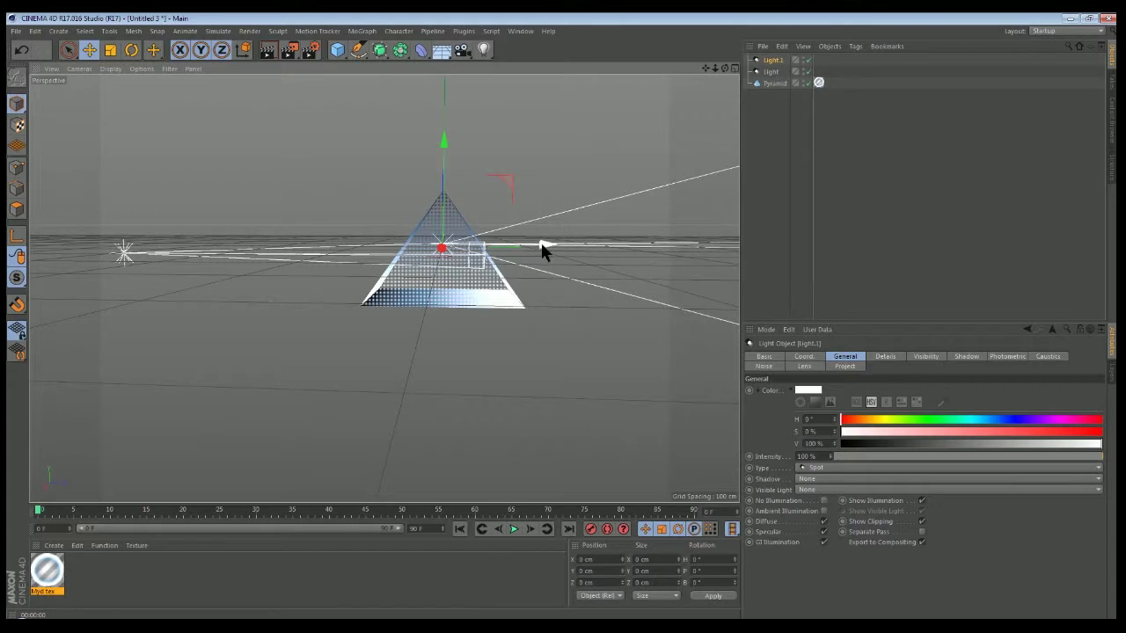
left_click_drag(547, 248, 498, 235)
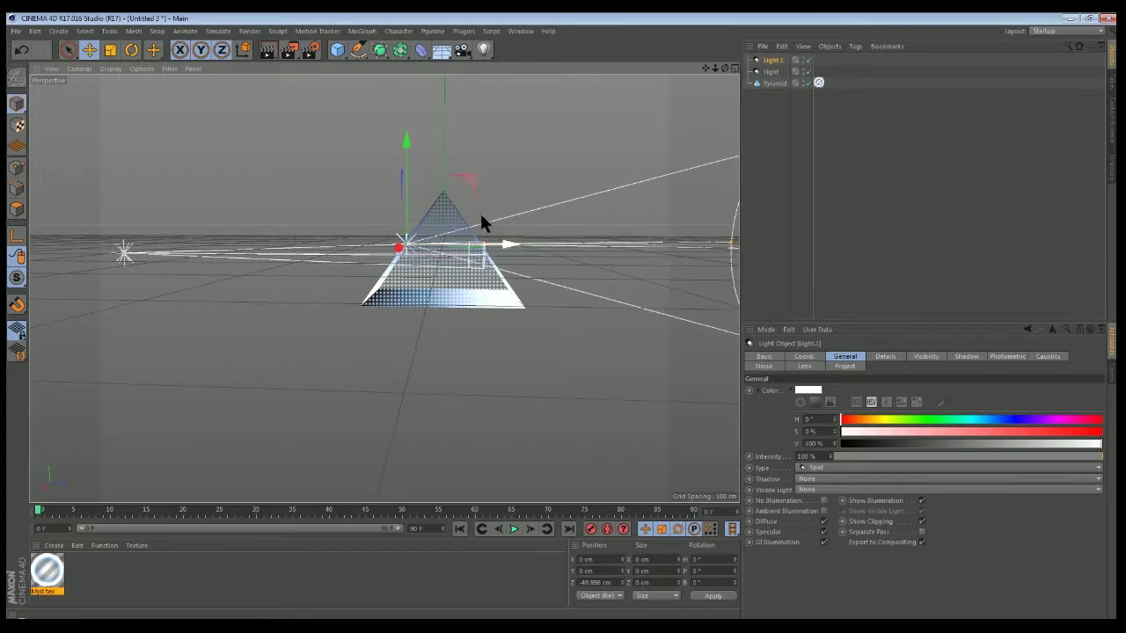
left_click_drag(408, 141, 409, 158)
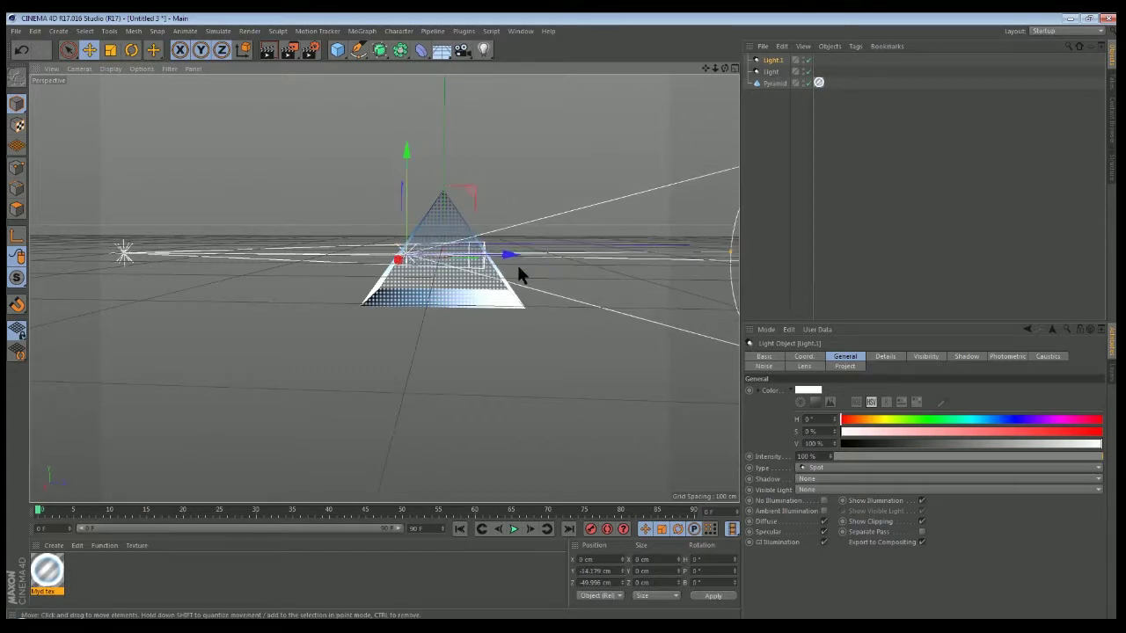
left_click_drag(508, 255, 510, 256)
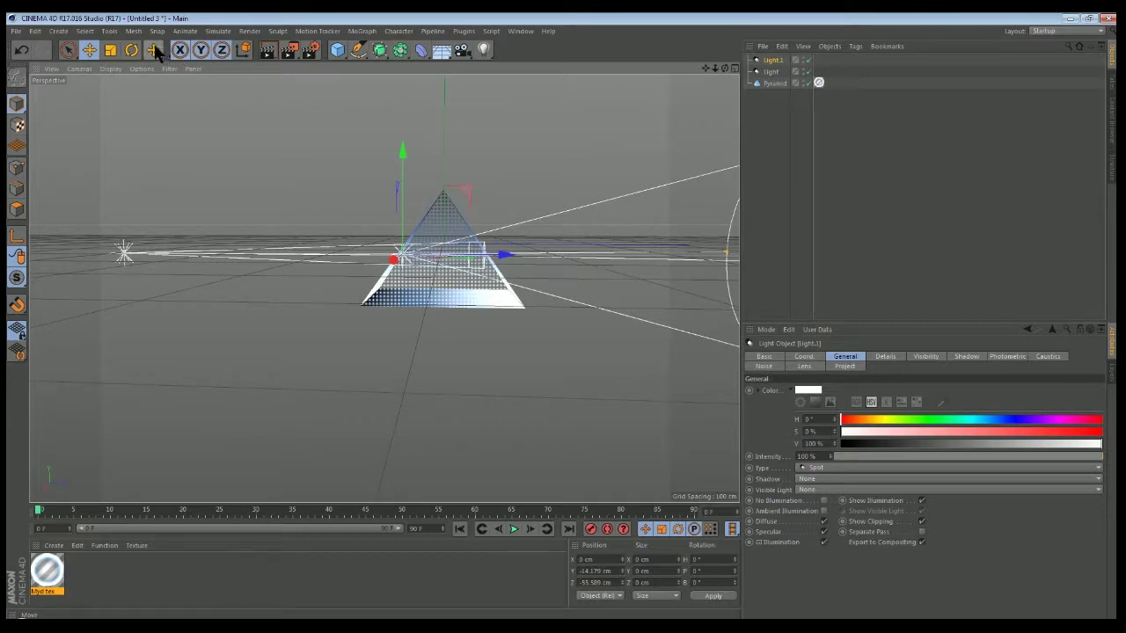
left_click(110, 50)
left_click_drag(576, 176, 231, 253)
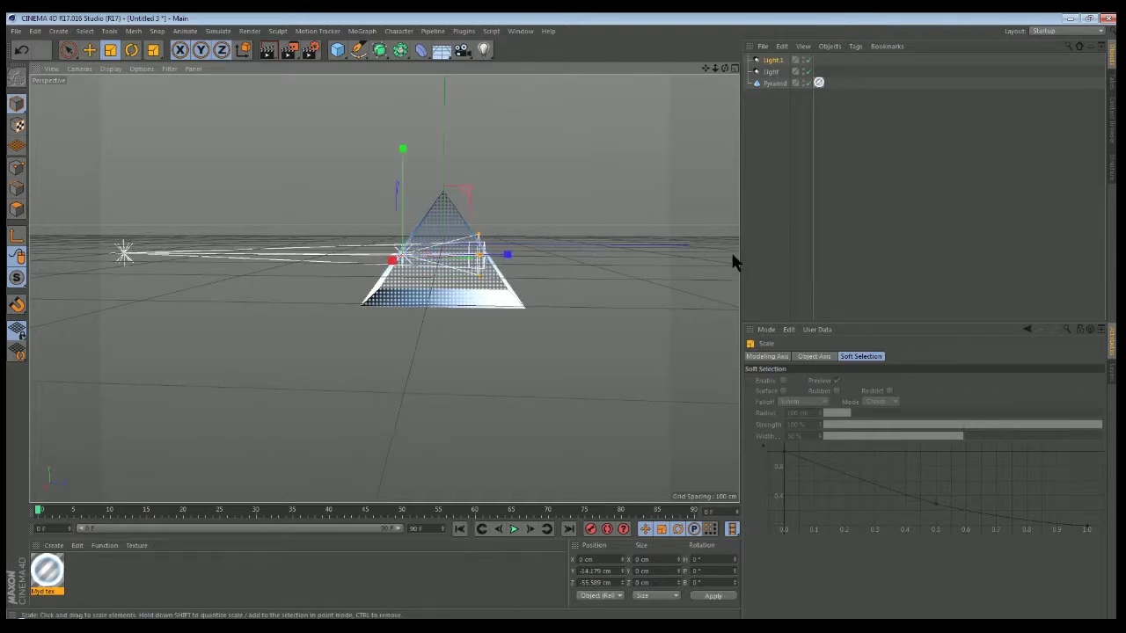
Set the second spot light's Visible Light to Visible with 221% intensity, and tilt its pitch up to about 30°
left_click(770, 60)
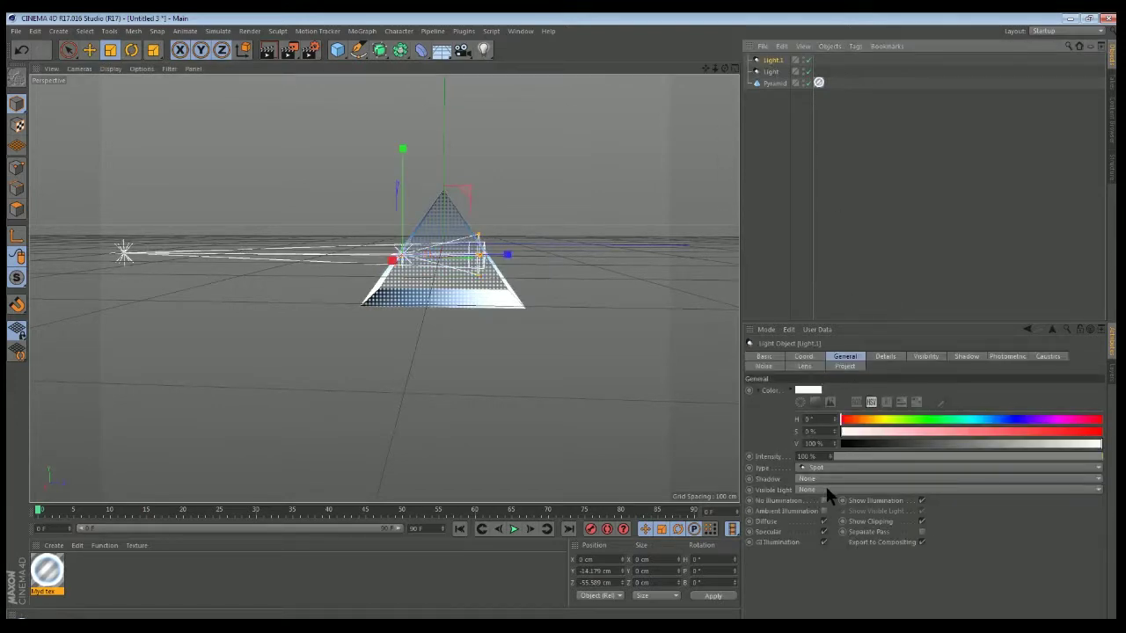
left_click(825, 487)
left_click(818, 514)
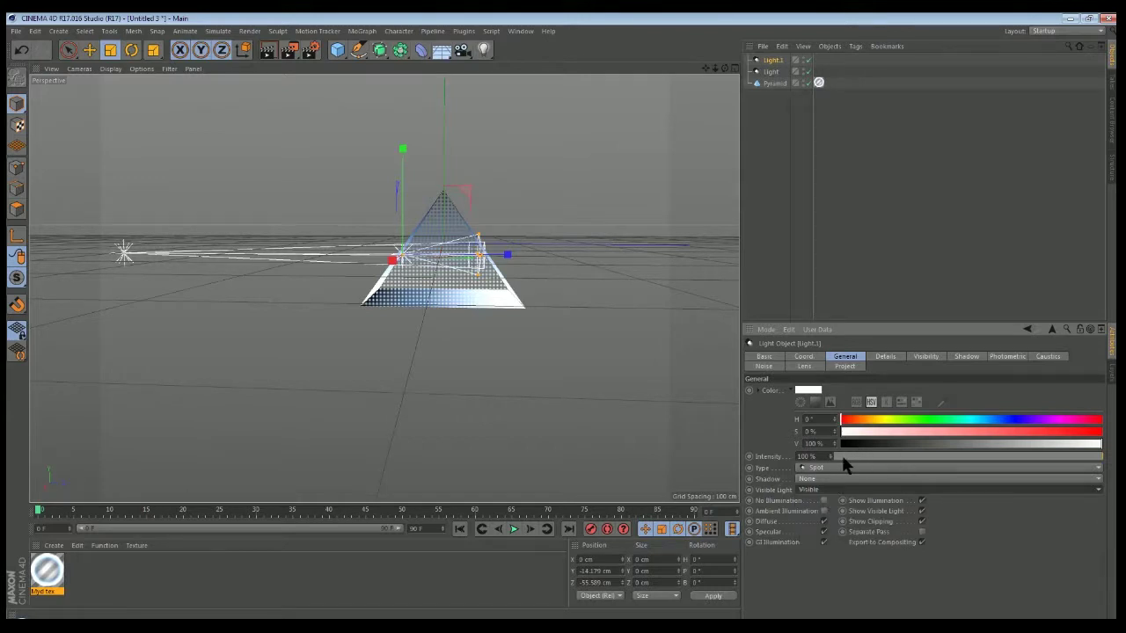
left_click_drag(830, 455, 838, 454)
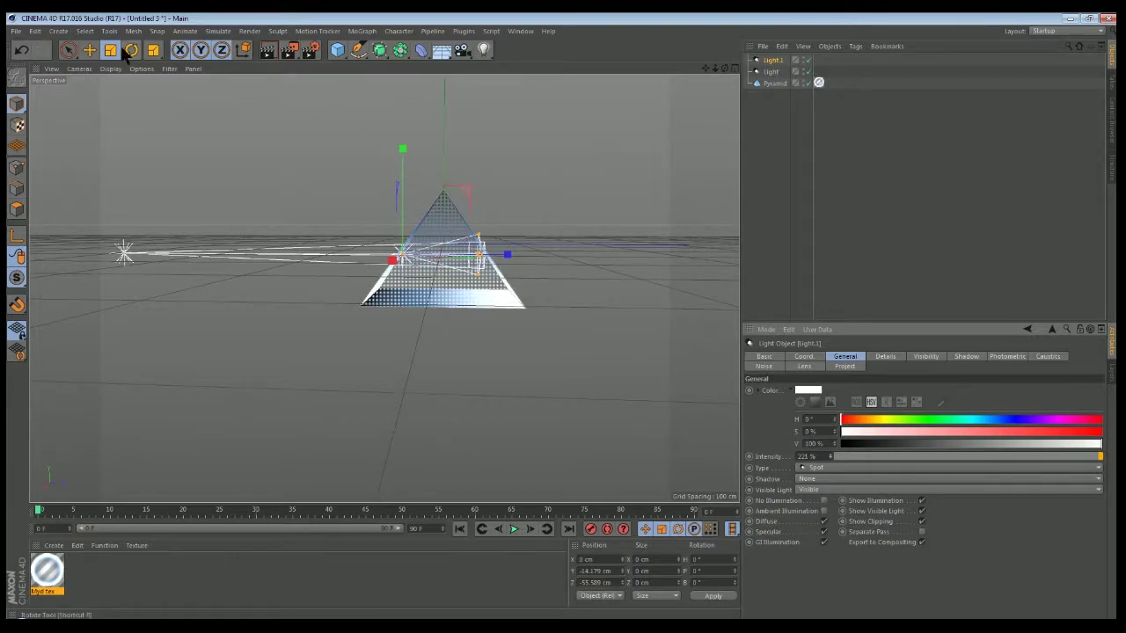
key("r")
left_click_drag(424, 196, 393, 177)
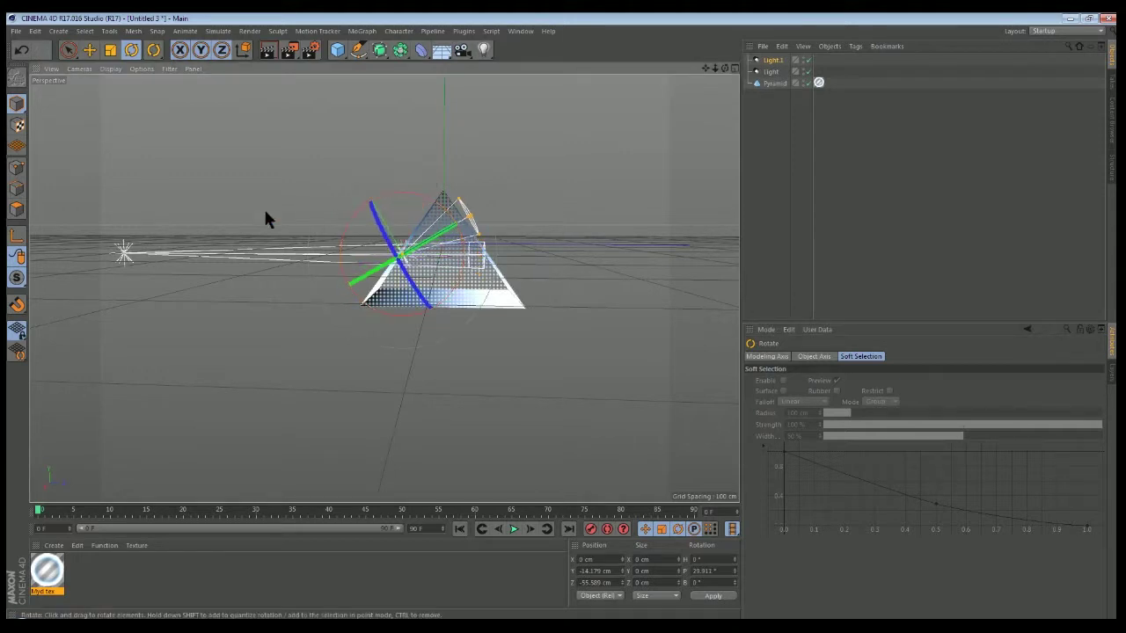
Tilt the first spot light's pitch to about 14.6° and lower it to about -132 cm Y and -461 cm Z, aiming at the pyramid
left_click(770, 71)
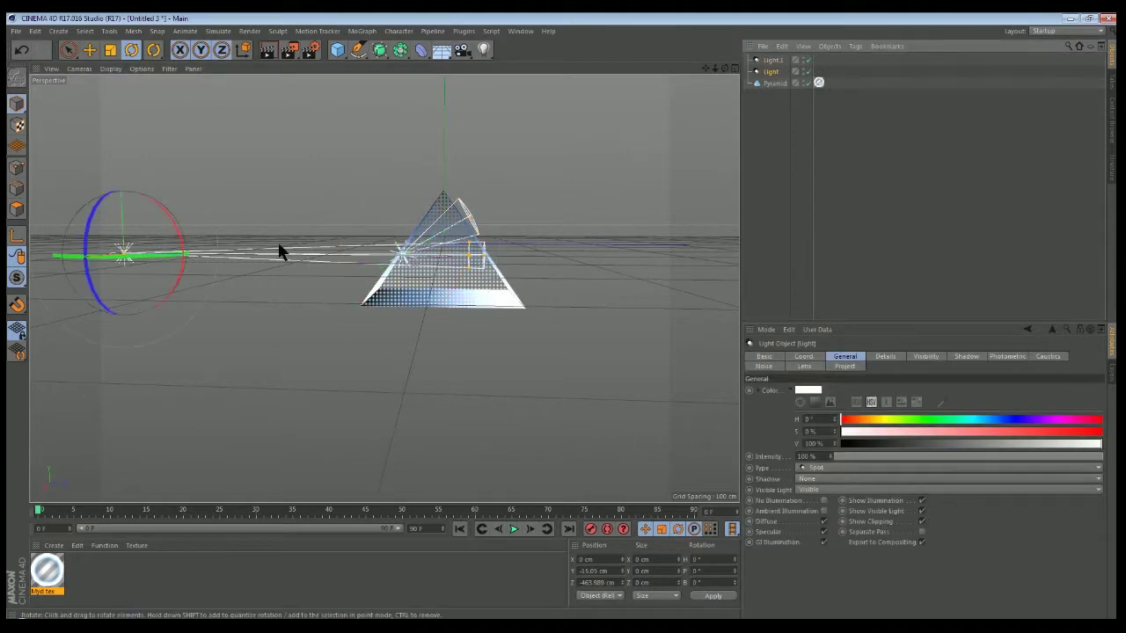
left_click_drag(182, 239, 176, 216)
left_click(89, 50)
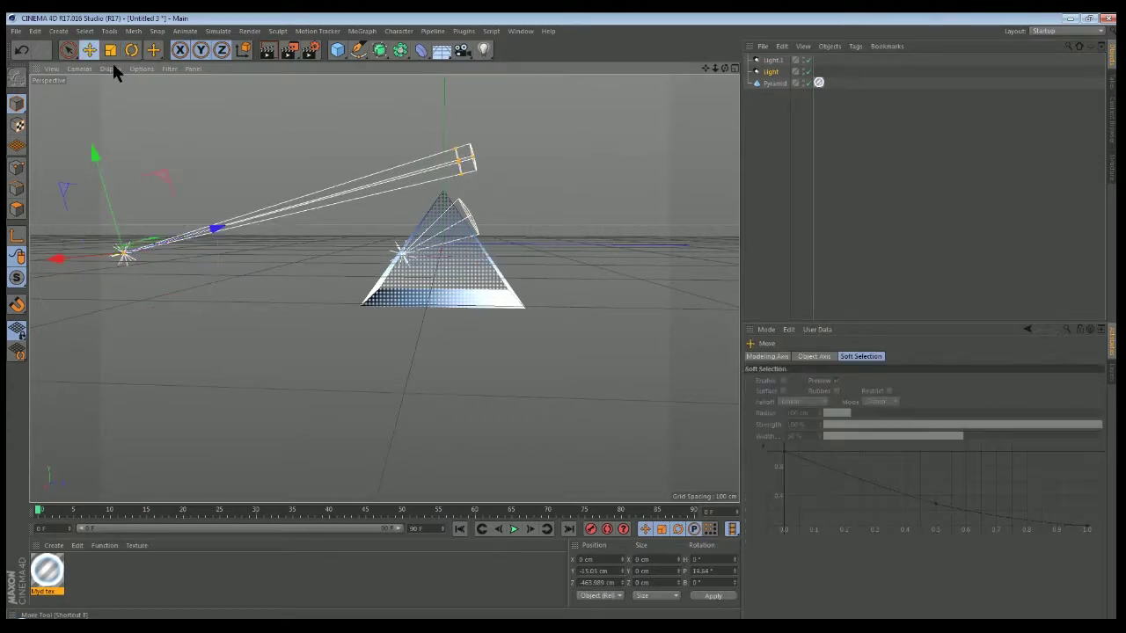
left_click_drag(93, 156, 115, 233)
left_click_drag(239, 312, 222, 310)
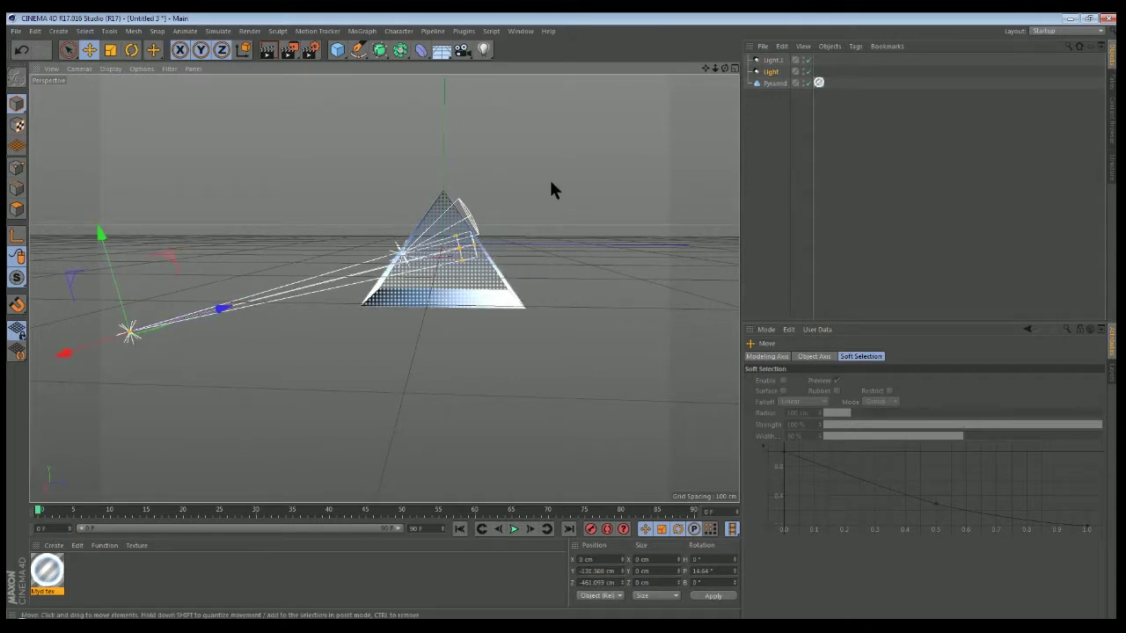
Move the second spot light to about -31 cm Y and -64 cm Z to meet the incoming beam, and render the view
left_click(774, 59)
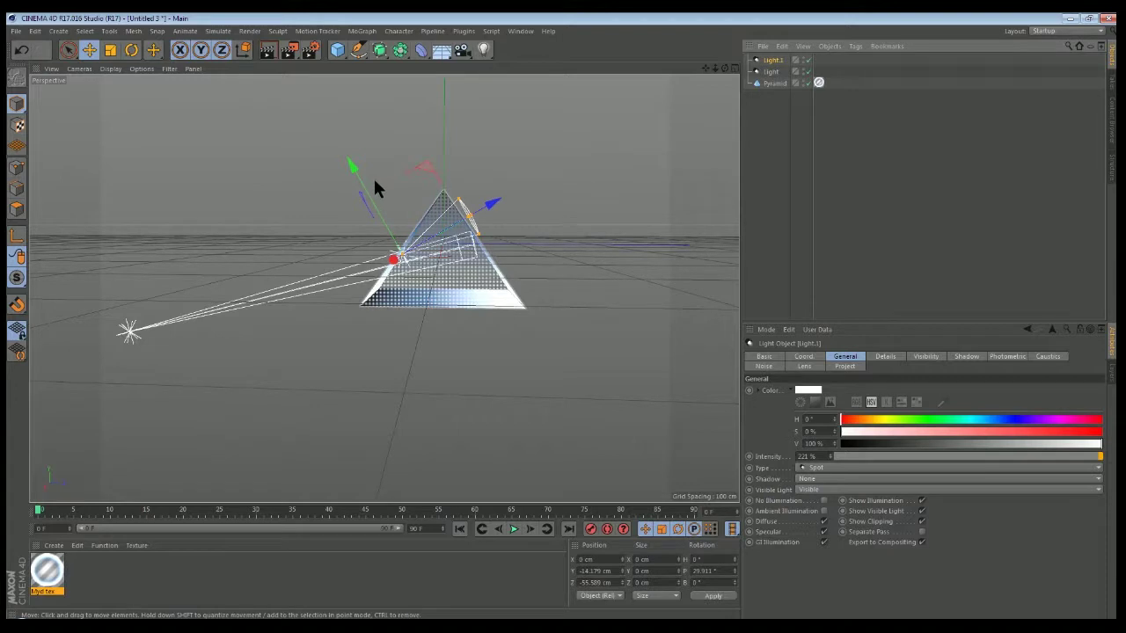
left_click_drag(359, 166, 365, 170)
left_click_drag(495, 214, 486, 218)
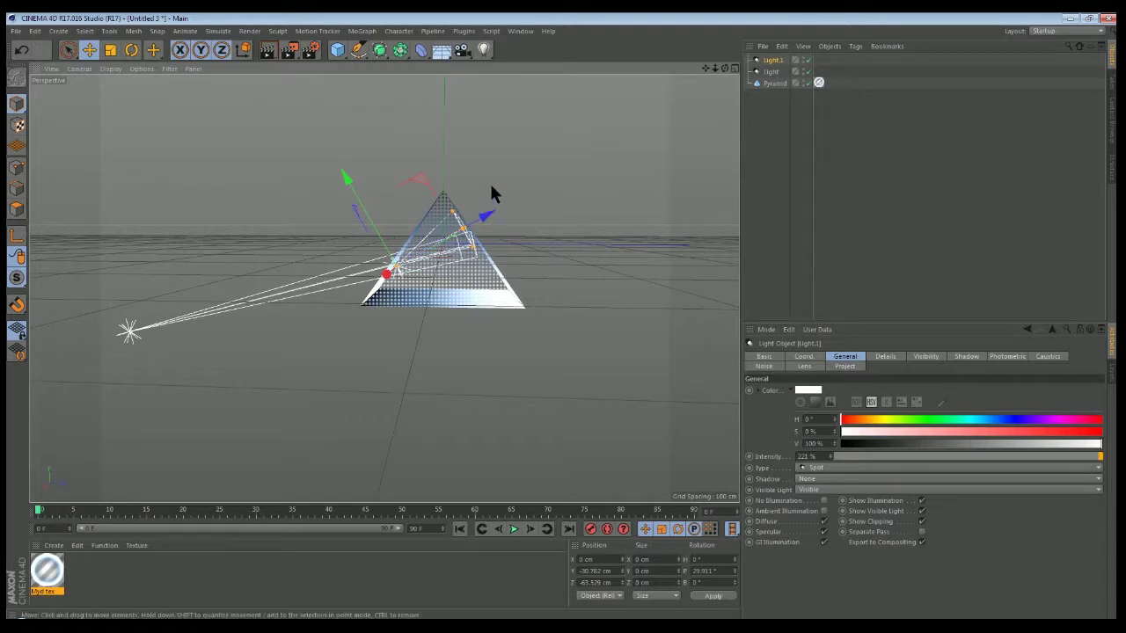
left_click(269, 53)
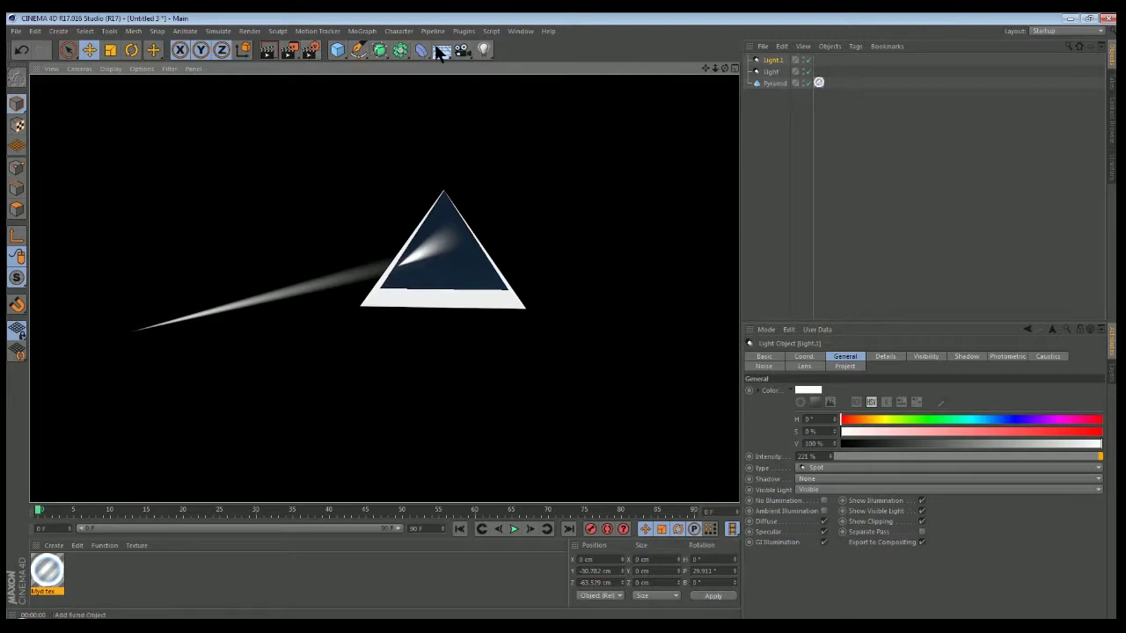
Add a third spot light near the pyramid's apex at about 41 cm Y and 8 cm Z, with Visible Light set to Visible
left_click(483, 50)
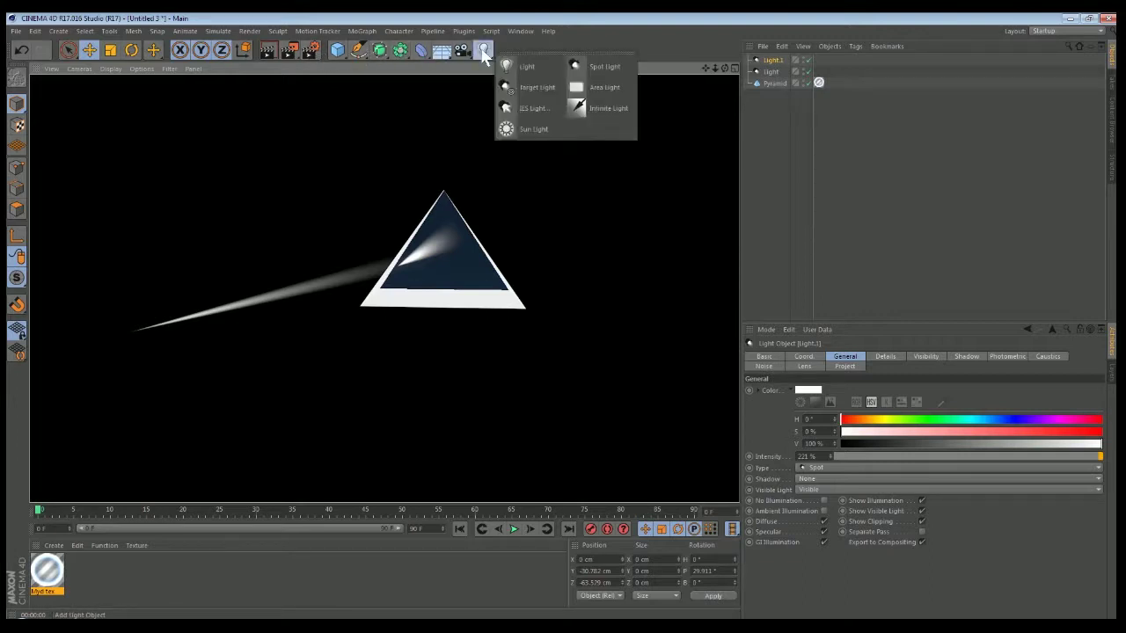
left_click(594, 69)
left_click_drag(445, 142, 451, 114)
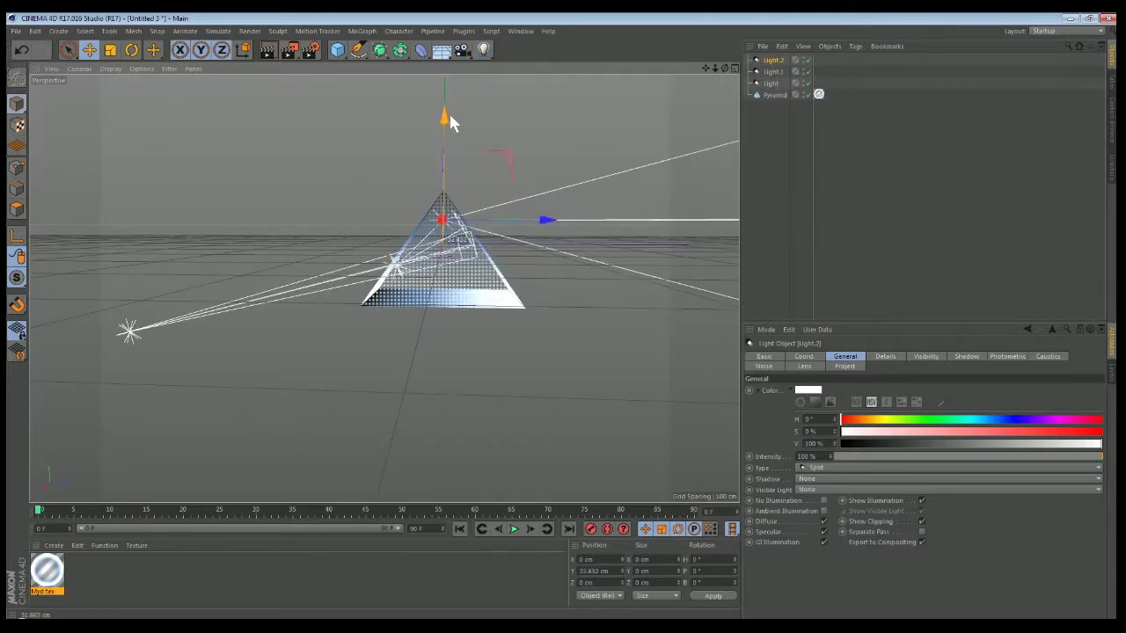
mouse_move(543, 221)
left_mouse_down()
mouse_move(556, 224)
mouse_move(548, 219)
left_mouse_up()
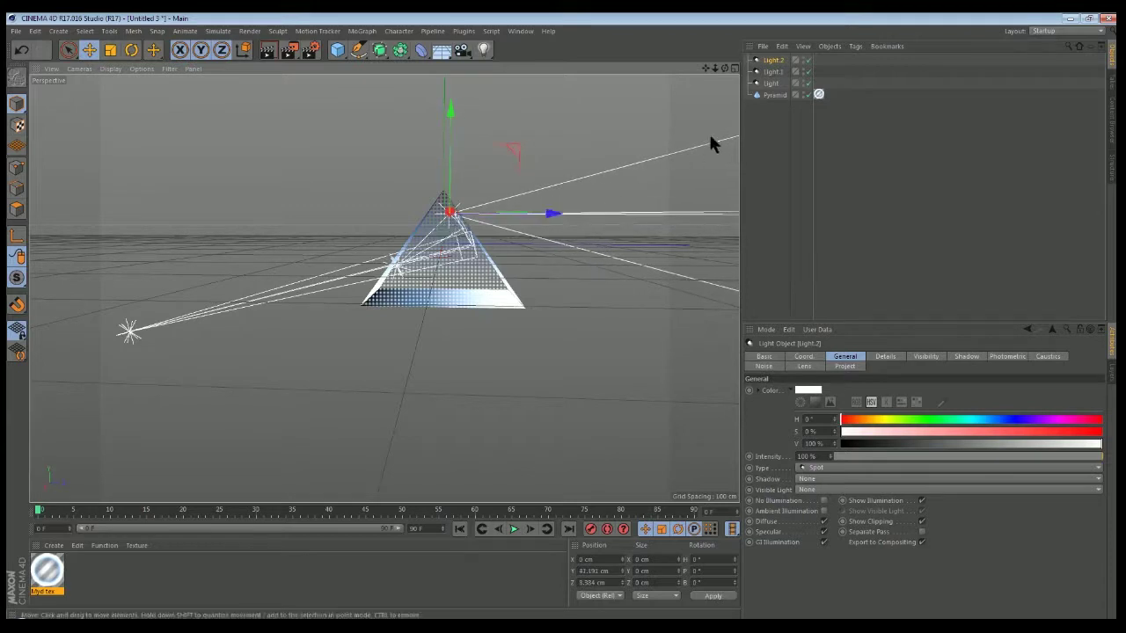
left_click(842, 488)
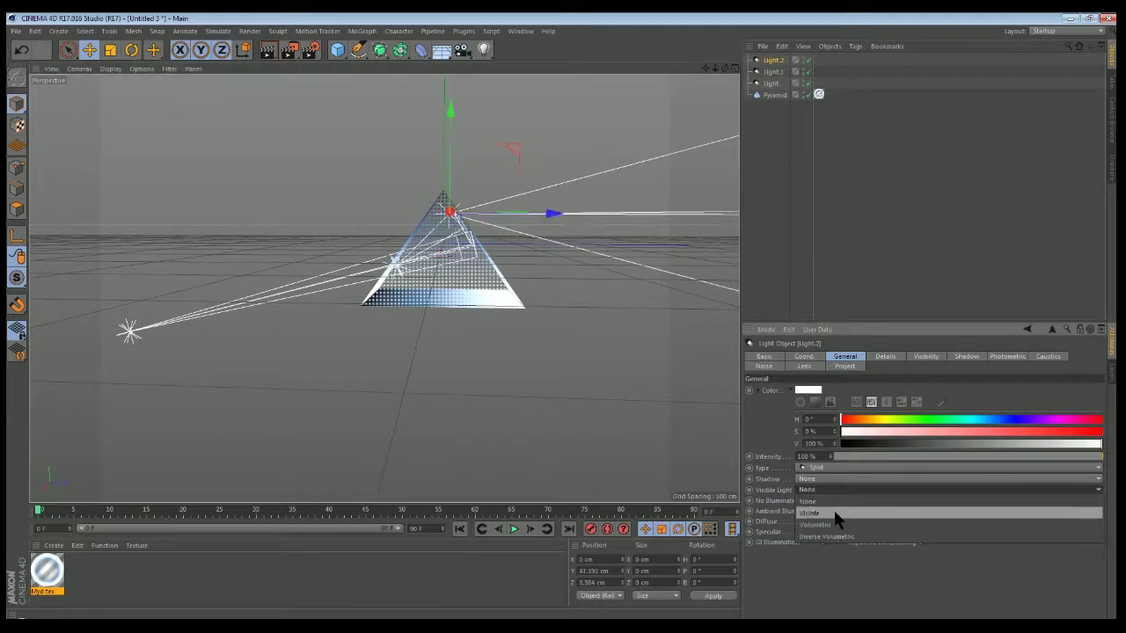
left_click(830, 512)
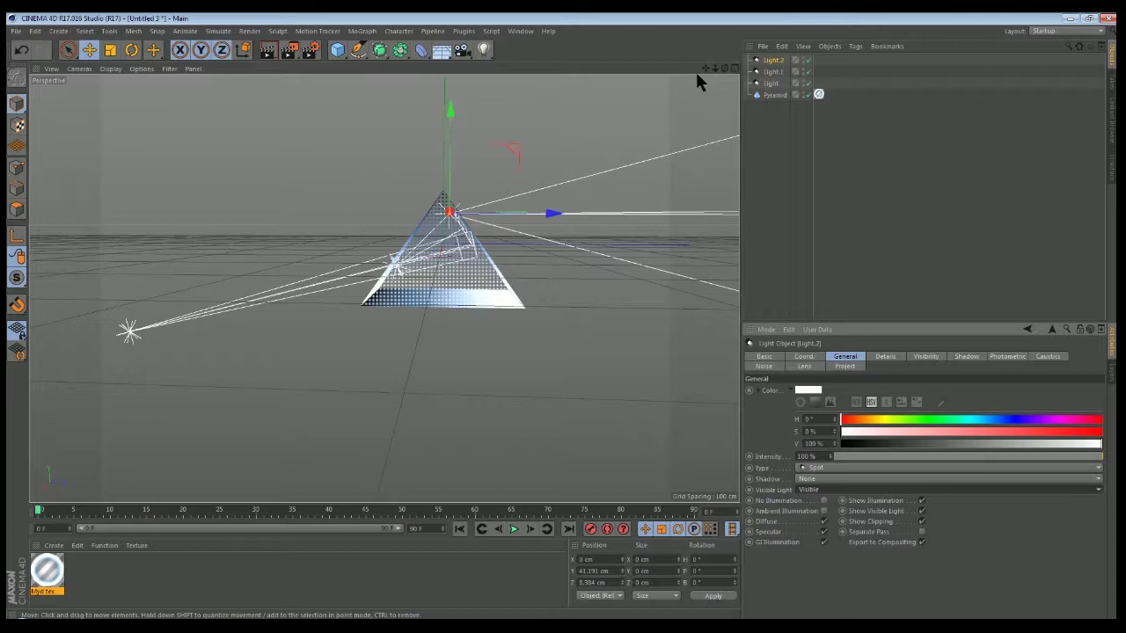
Narrow the third spot light's cone to a thin beam and colour it red with 100% saturation
left_click_drag(691, 85, 658, 109, "alt")
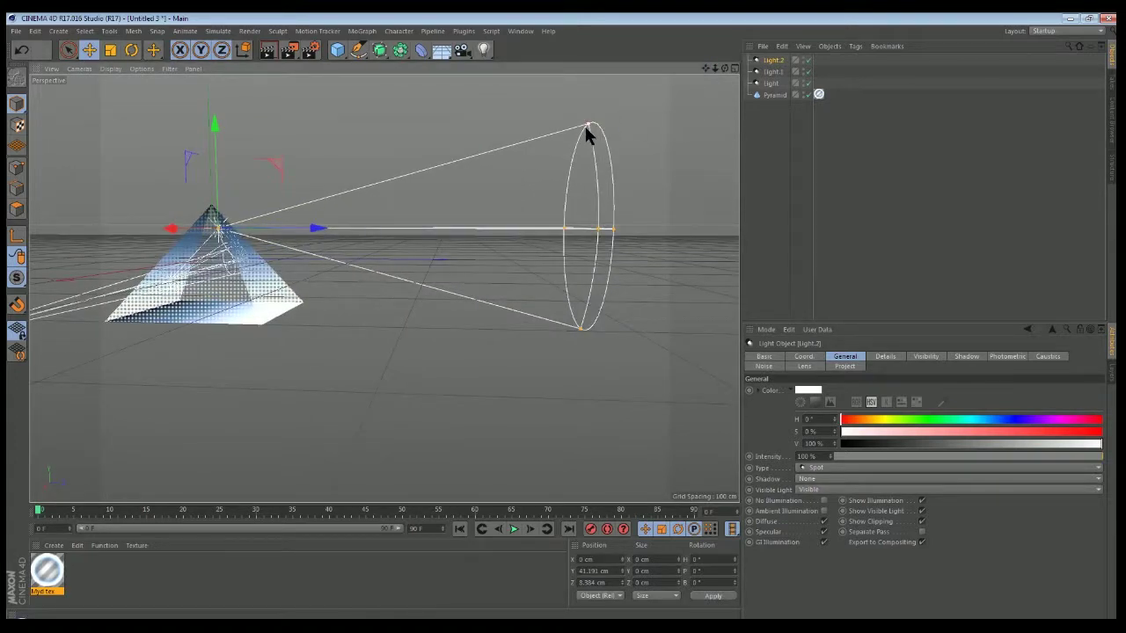
left_click_drag(589, 131, 596, 212)
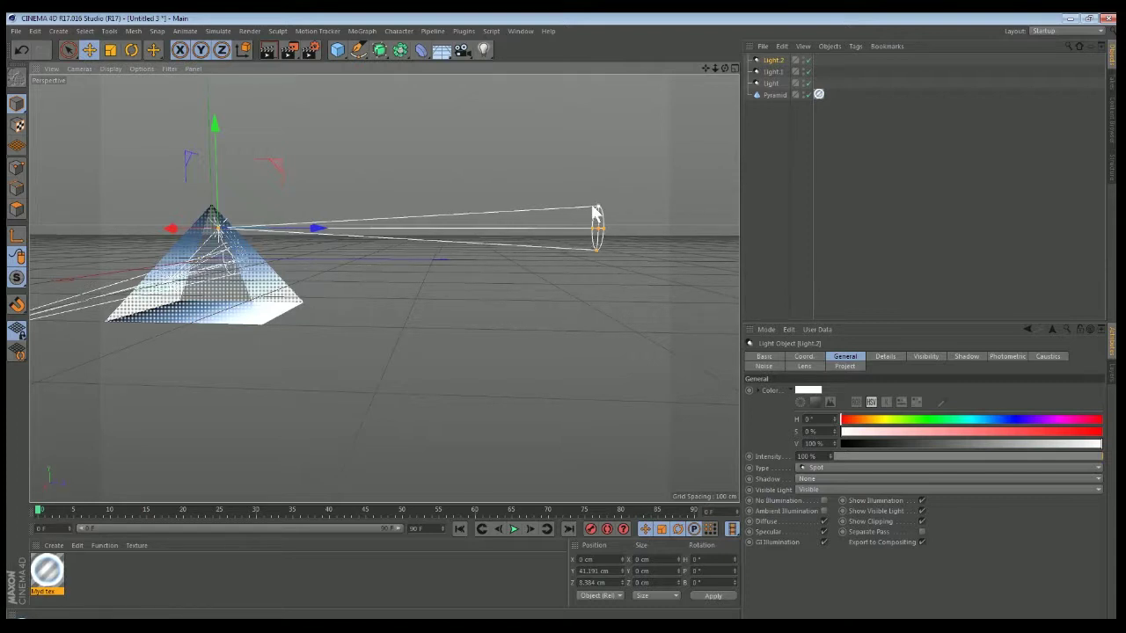
left_click_drag(596, 211, 600, 223)
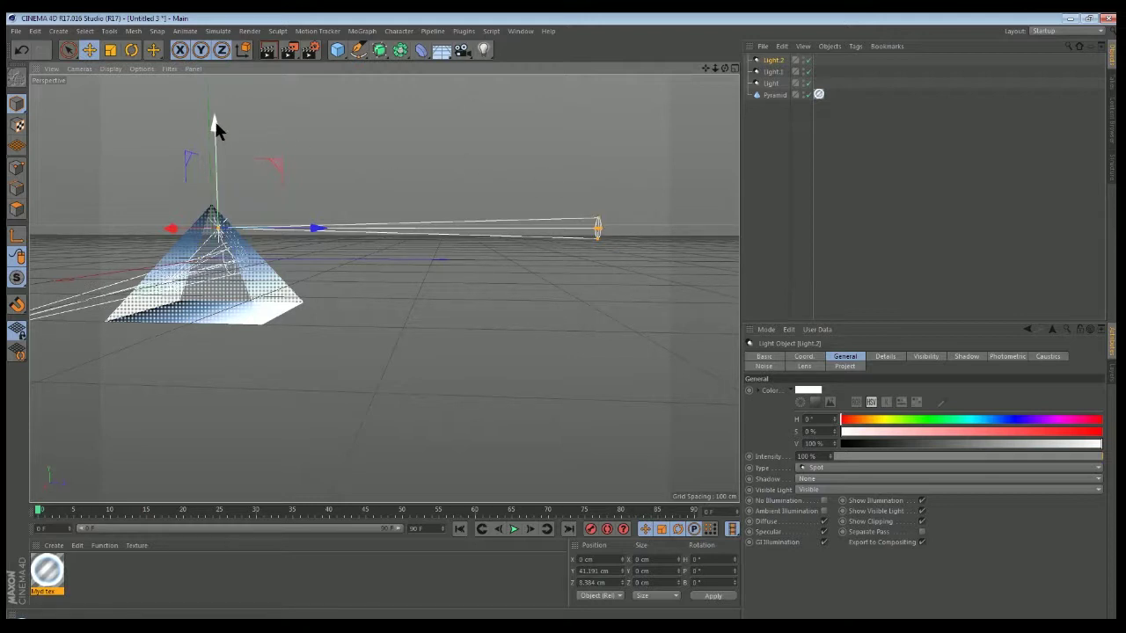
left_click(838, 424)
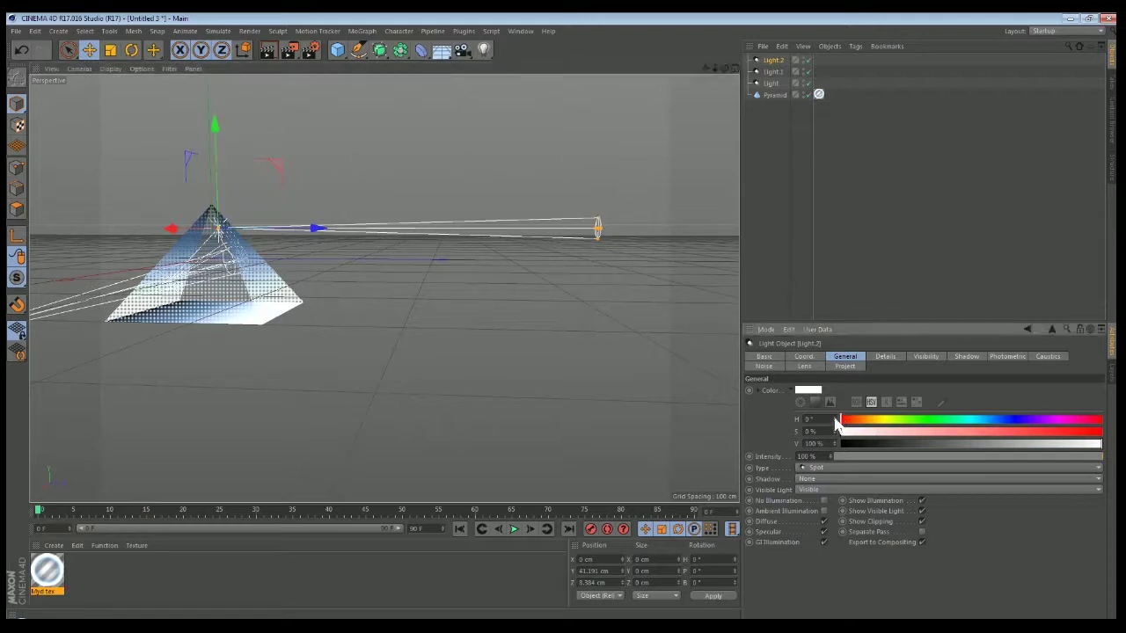
left_click_drag(864, 432, 1103, 432)
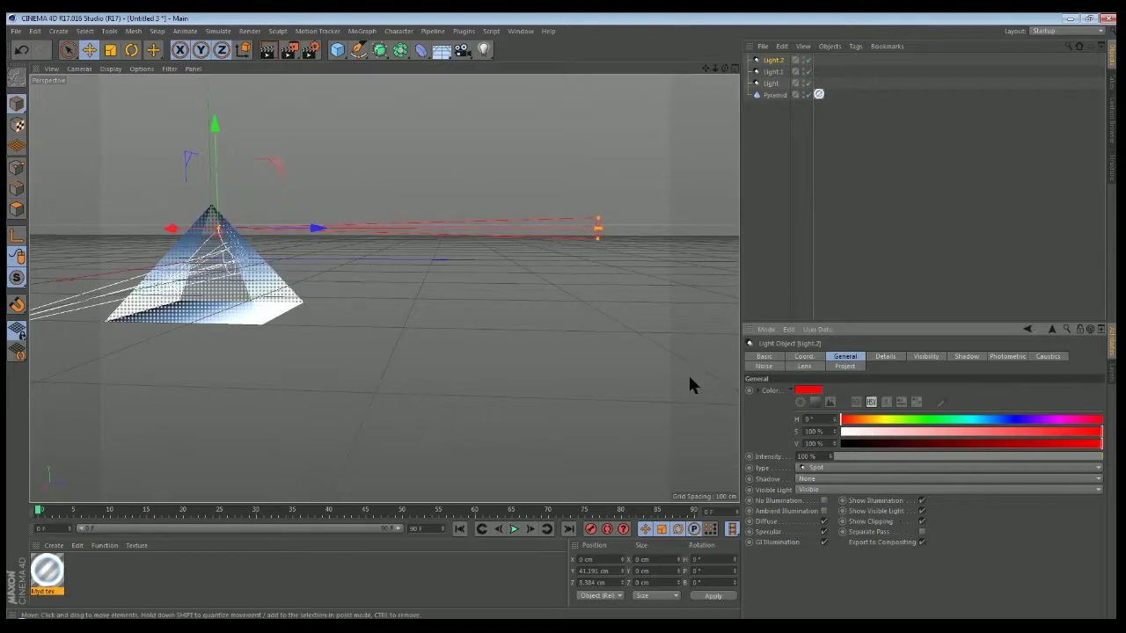
Duplicate the red light downward as orange (hue 32°), yellow (57°) and green (116°) beams at about 34, 21 and 8 cm Y
left_click_drag(214, 125, 220, 142)
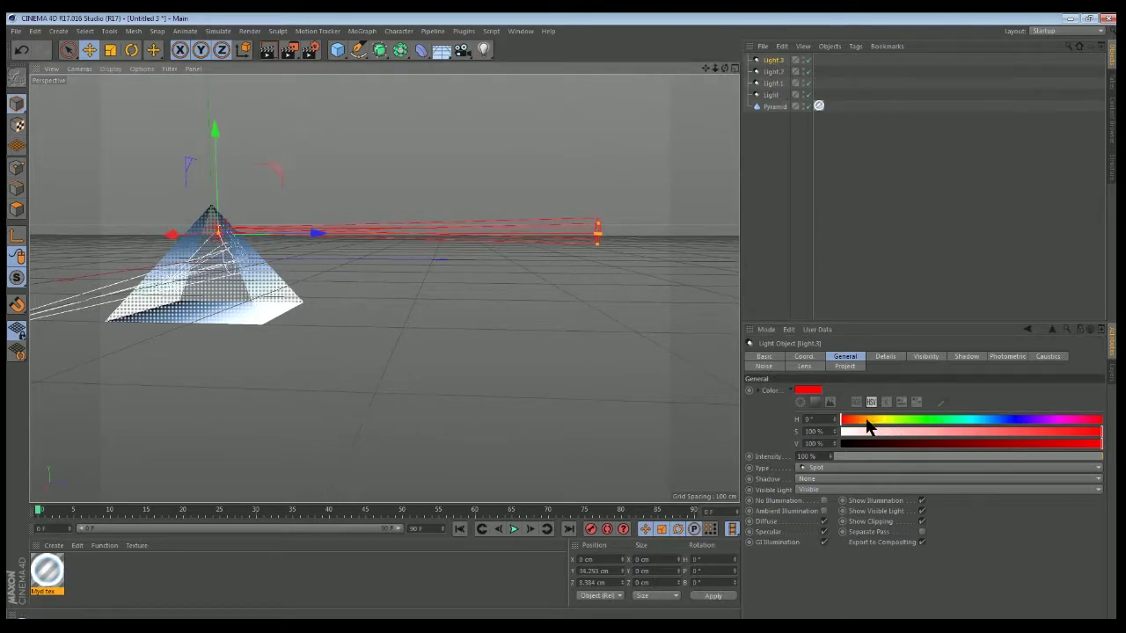
left_click(865, 420)
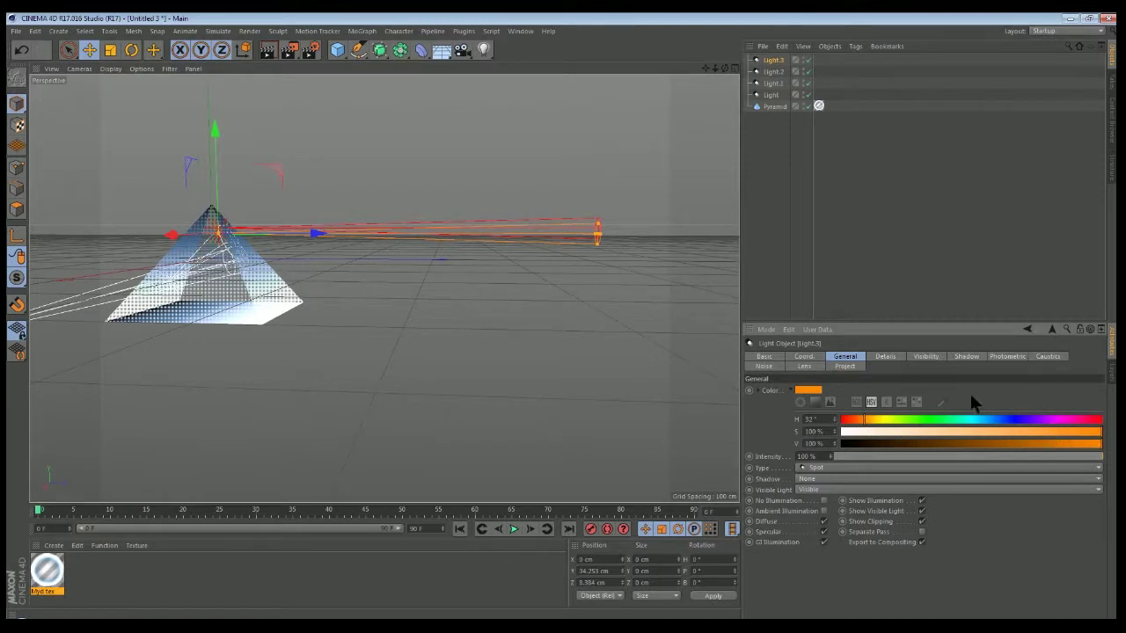
left_click_drag(217, 129, 221, 153, "ctrl")
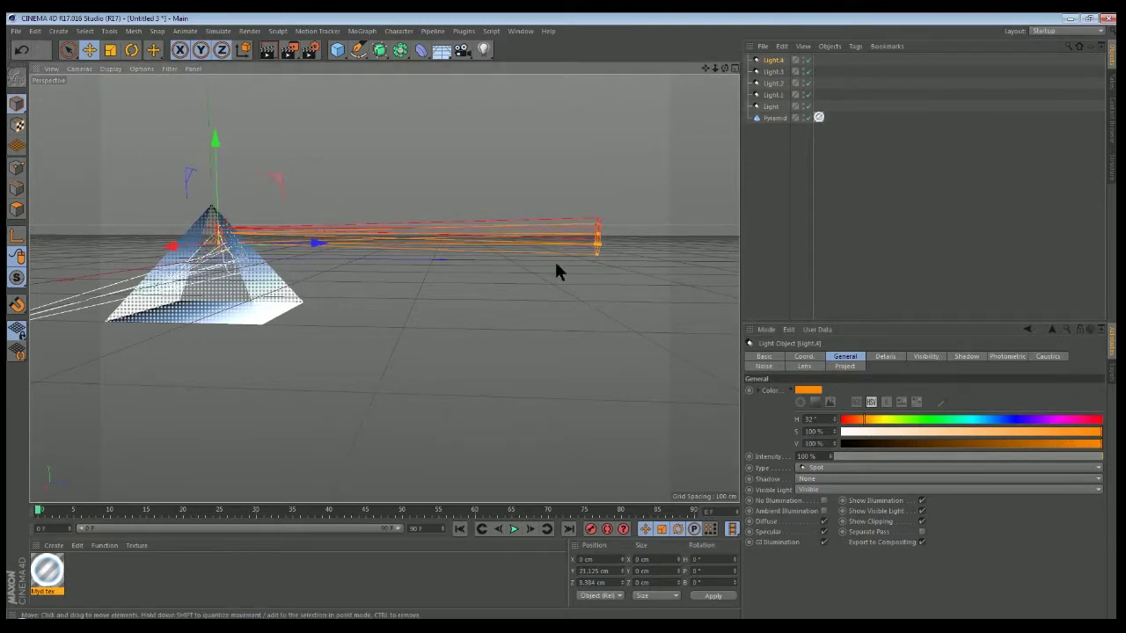
left_click(884, 421)
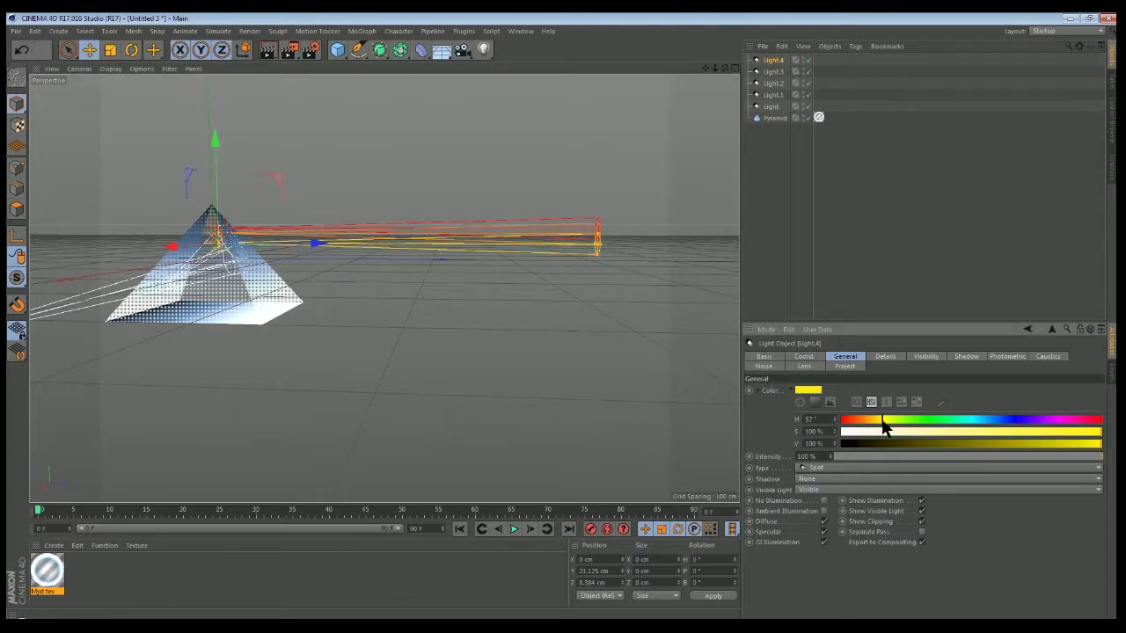
left_click_drag(218, 140, 219, 154, "ctrl")
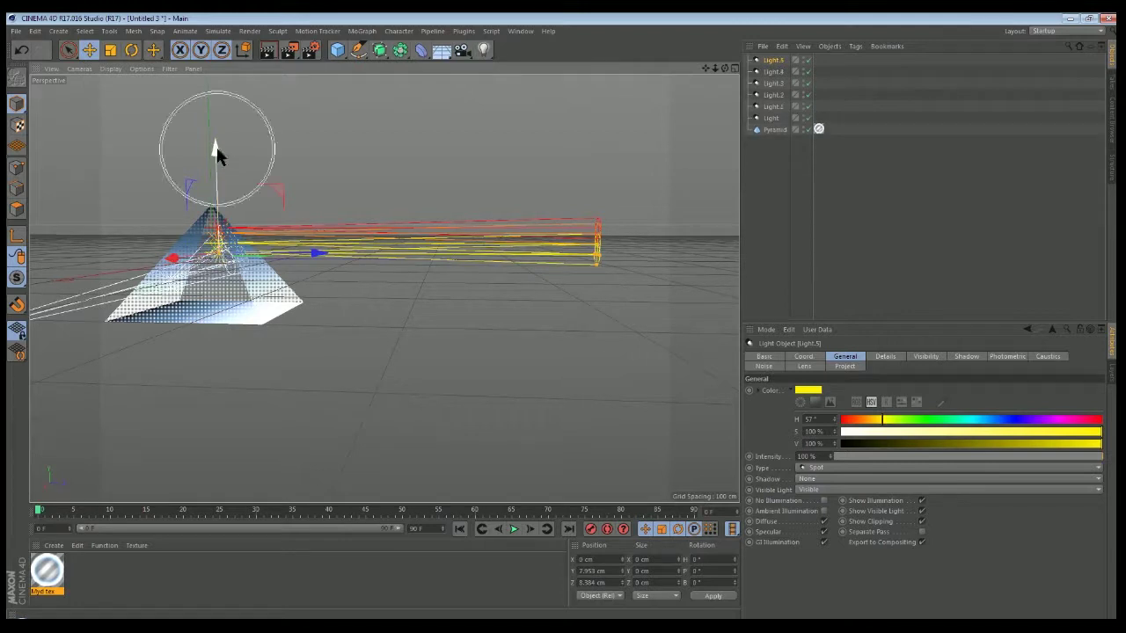
left_click(925, 421)
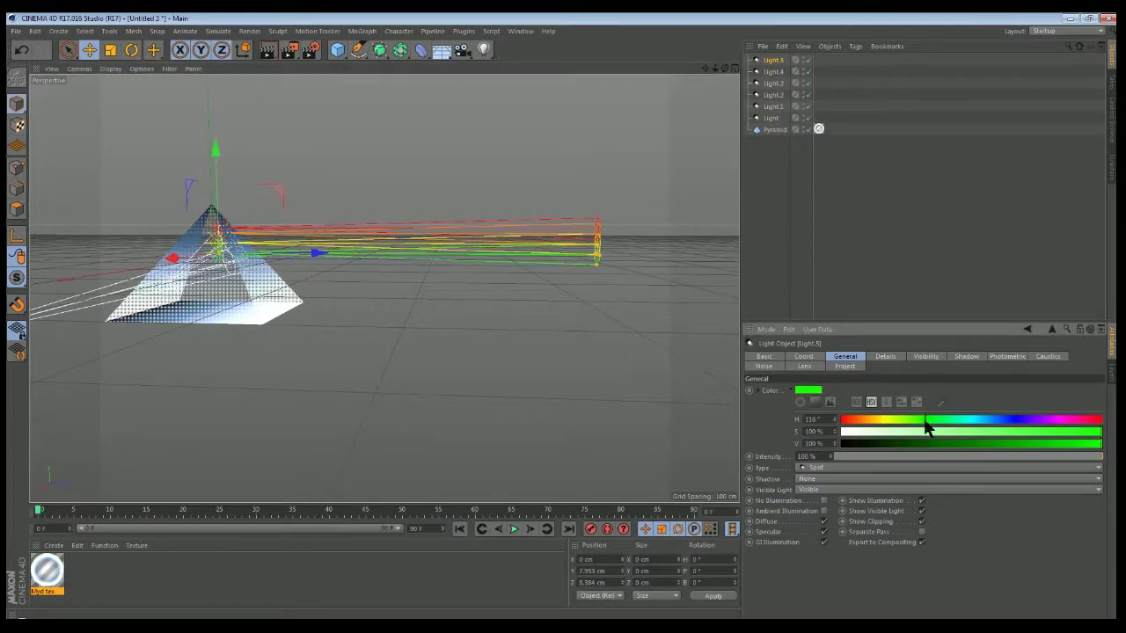
Duplicate the green light downward into a blue light with hue 231° and a magenta light below it with hue 299°
left_click_drag(217, 152, 219, 170, "ctrl")
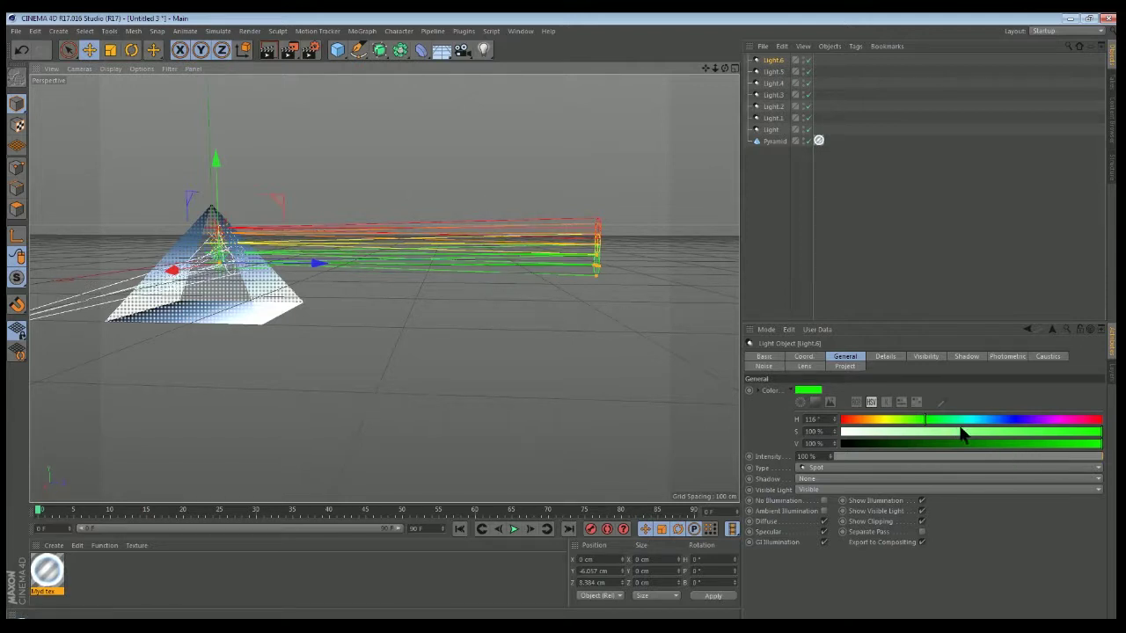
left_click(1009, 419)
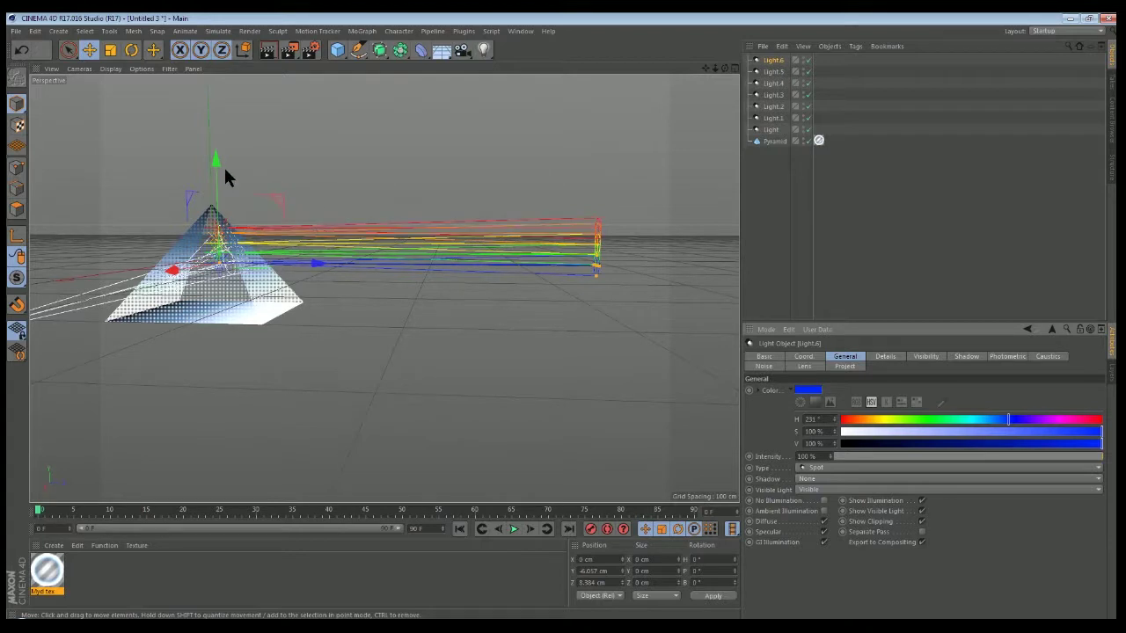
left_click_drag(218, 169, 223, 186)
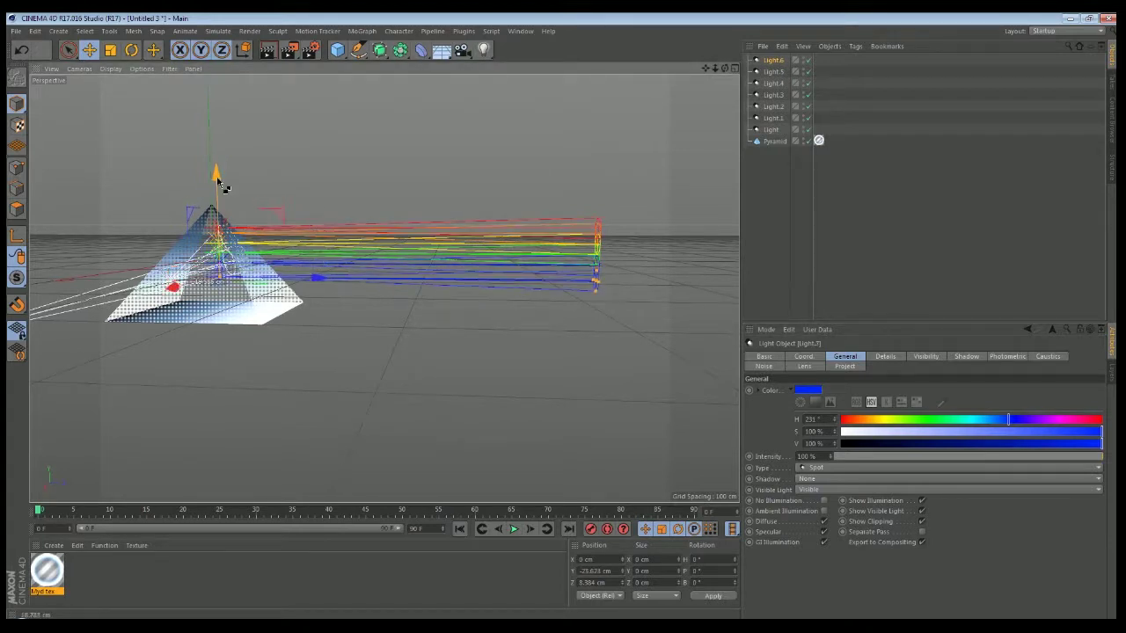
left_click(1057, 421)
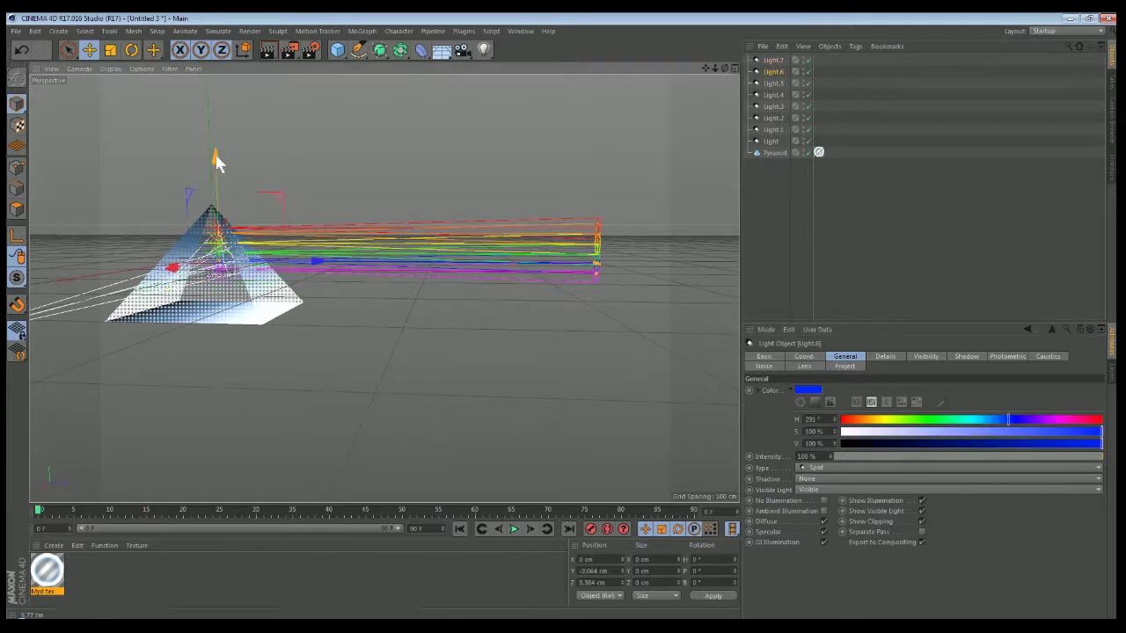
Render the whole prism scene from the front, and render a close-up of the pyramid and its coloured beams
mouse_move(726, 66)
left_mouse_down()
mouse_move(659, 83)
mouse_move(715, 66)
mouse_move(730, 75)
left_mouse_up()
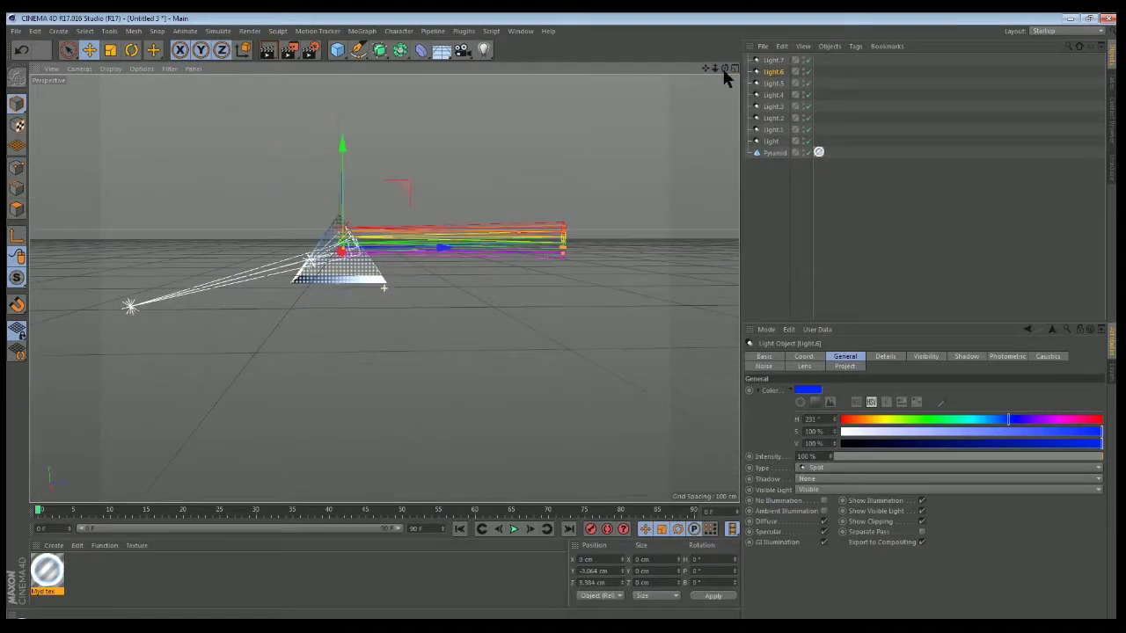
left_click(271, 52)
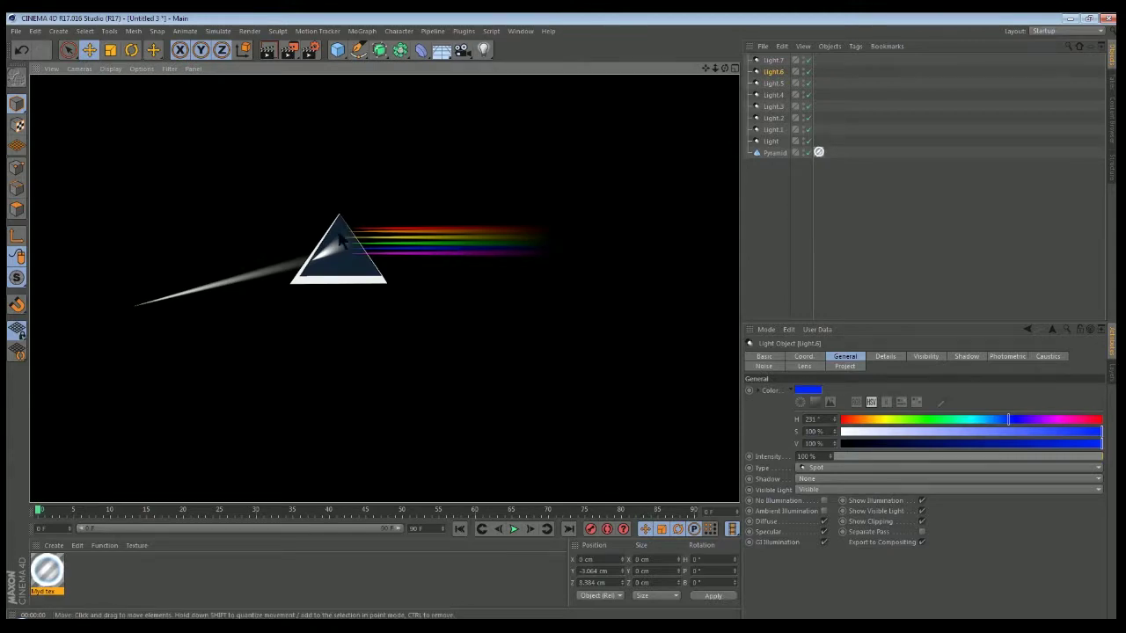
scroll(372, 244, "up", 8)
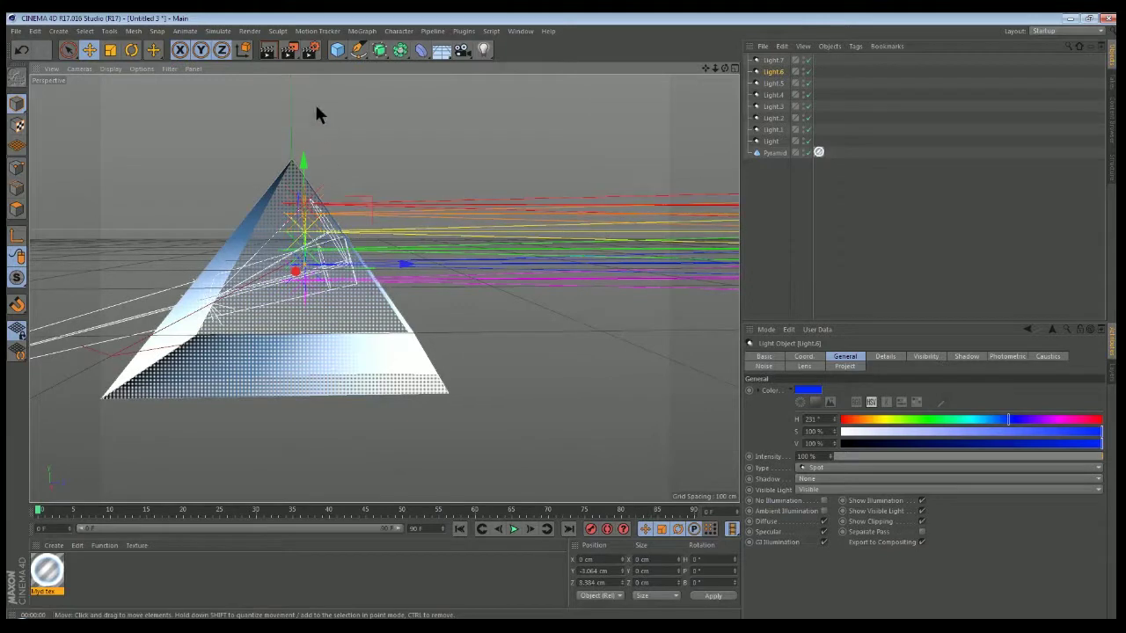
left_click(269, 51)
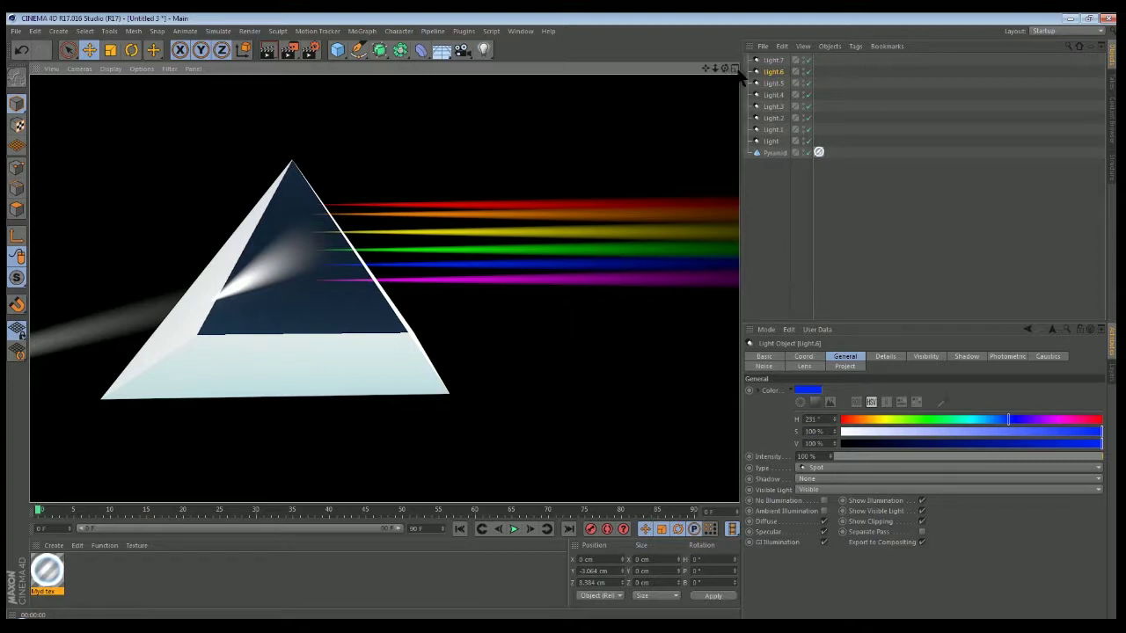
Shift the six coloured lights to about 12 cm Z and duplicate the whole set along the Z axis
left_click(842, 66)
left_click_drag(841, 59, 774, 120)
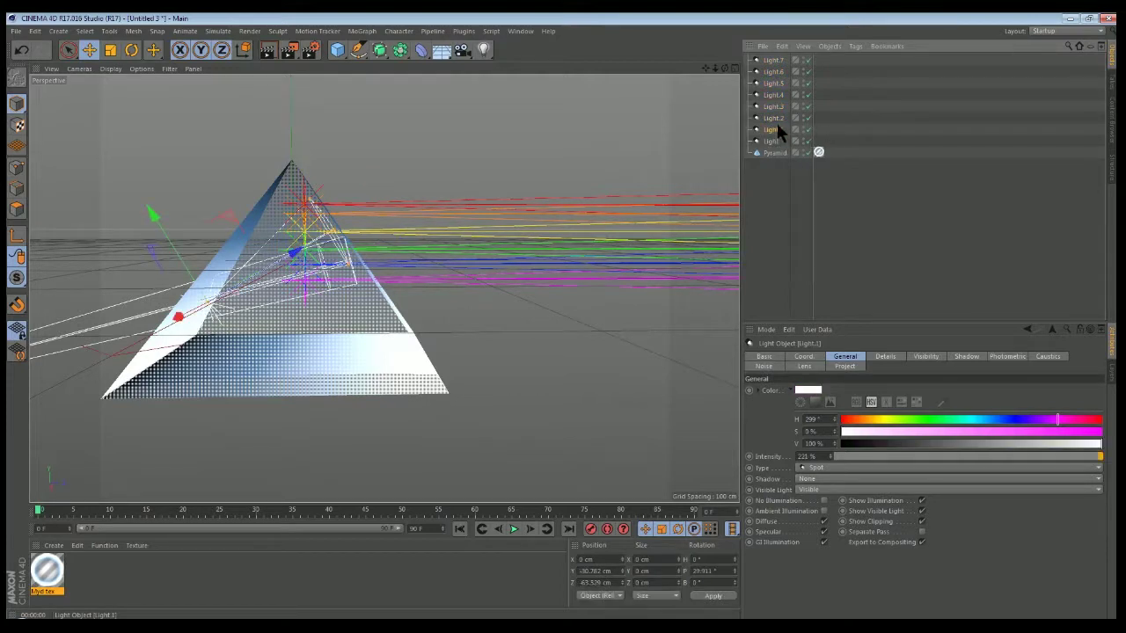
left_click(776, 117)
left_click(777, 60, "ctrl")
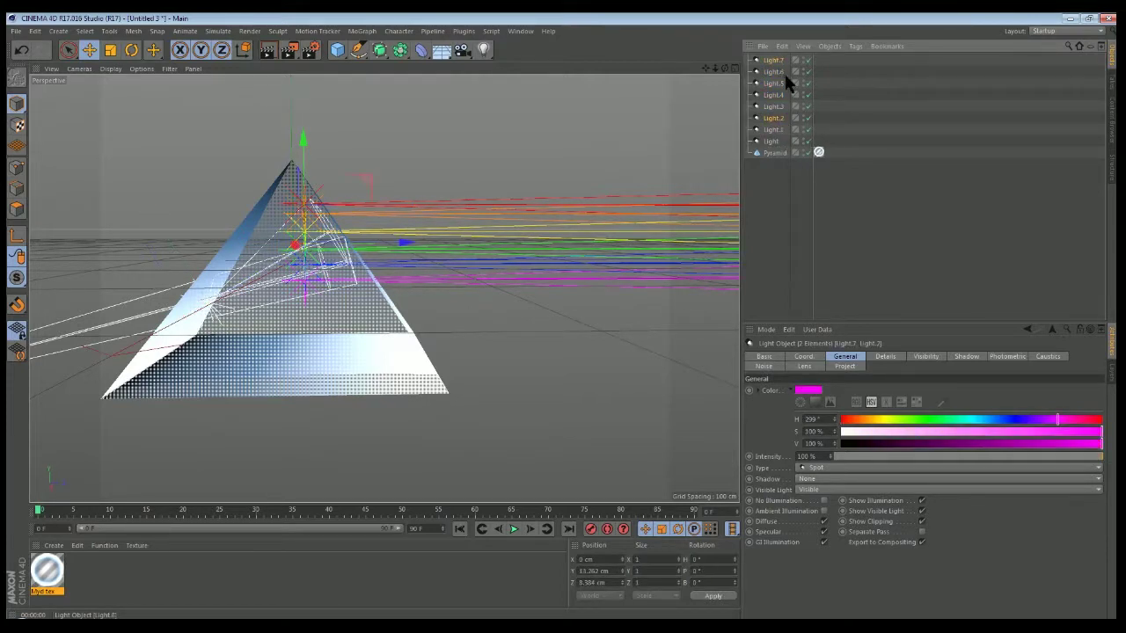
left_click(779, 71, "shift")
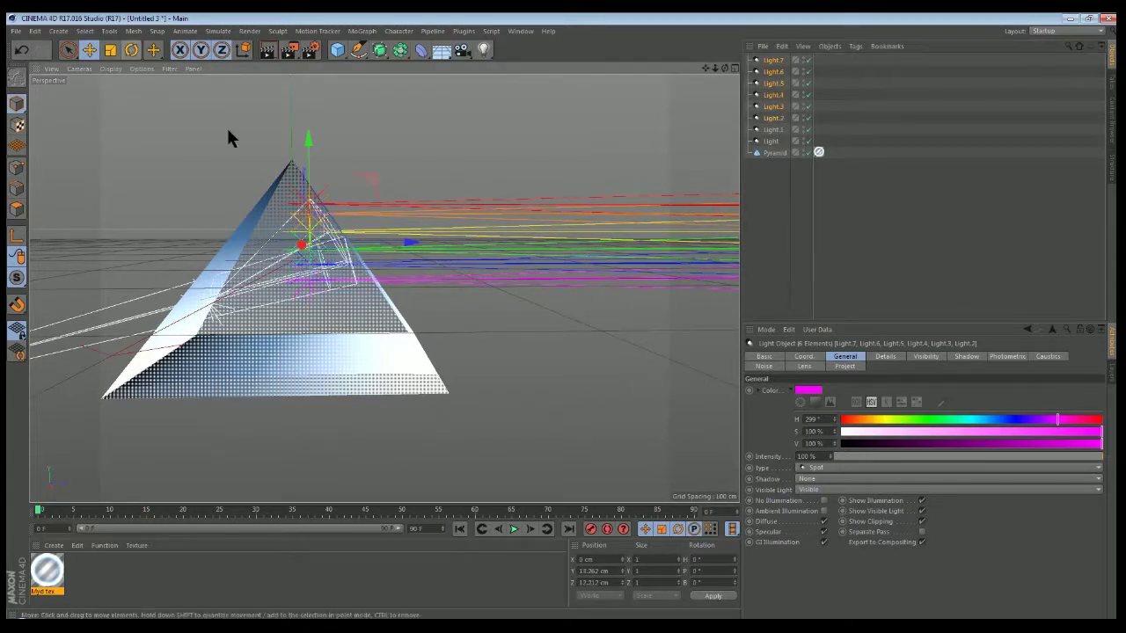
left_click_drag(410, 243, 44, 247, "ctrl")
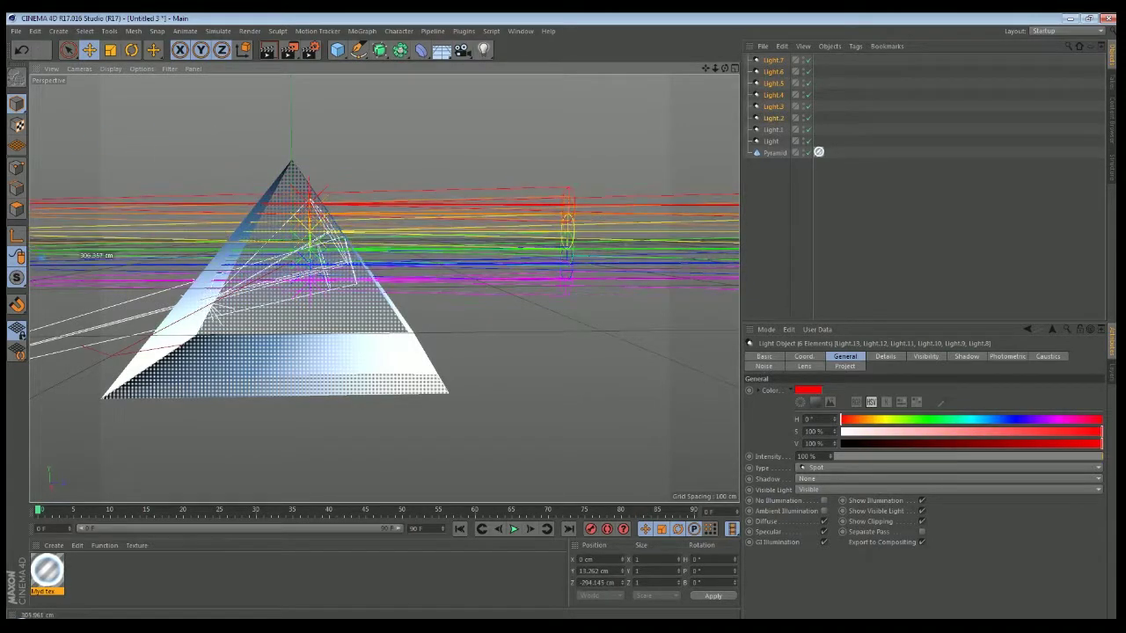
Scale down the duplicated coloured lights, place them at about 13 cm Y and 11 cm Z, and render to the Picture Viewer
left_click(110, 51)
left_click_drag(308, 110, 282, 231)
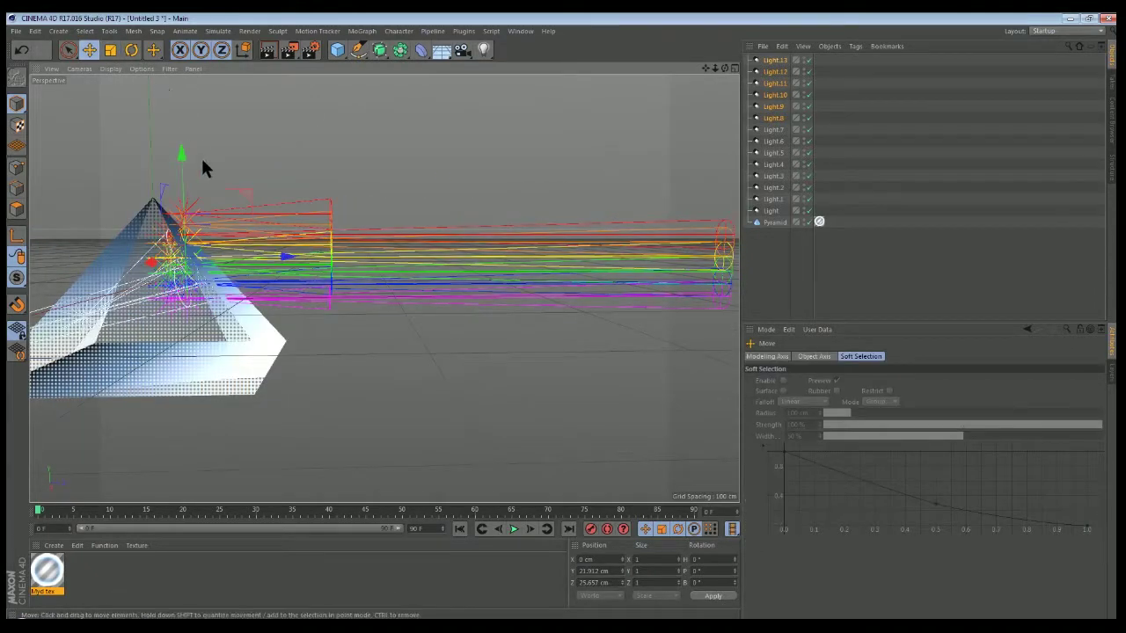
left_click_drag(182, 155, 183, 170)
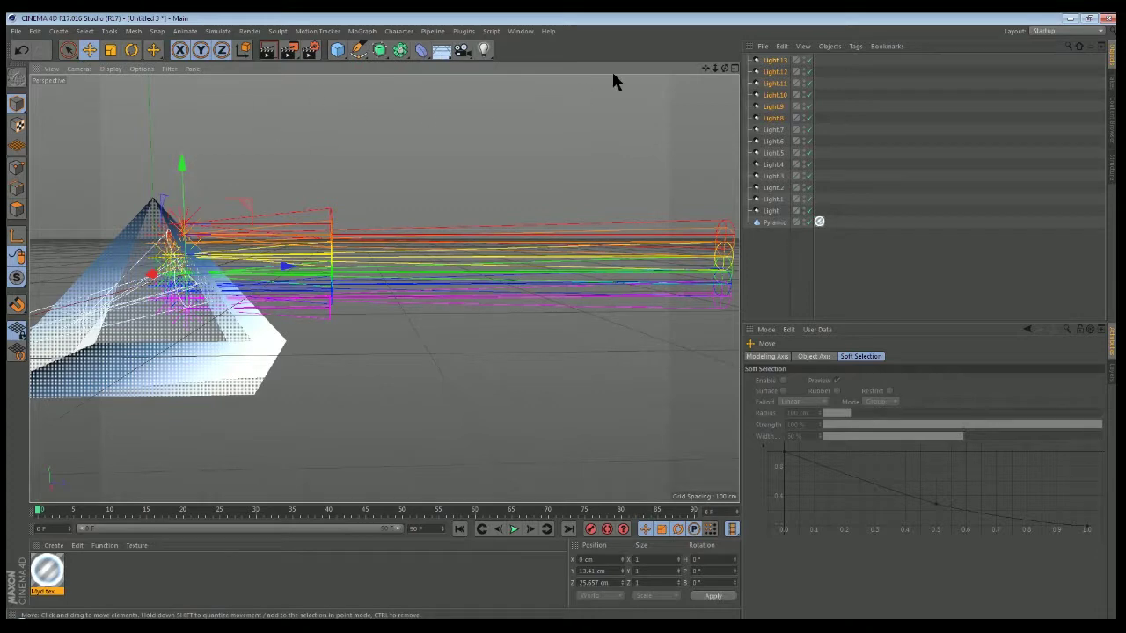
mouse_move(713, 69)
left_mouse_down()
mouse_move(695, 72)
mouse_move(739, 68)
mouse_move(704, 65)
left_mouse_up()
mouse_move(473, 258)
left_mouse_down()
mouse_move(453, 264)
mouse_move(466, 255)
left_mouse_up()
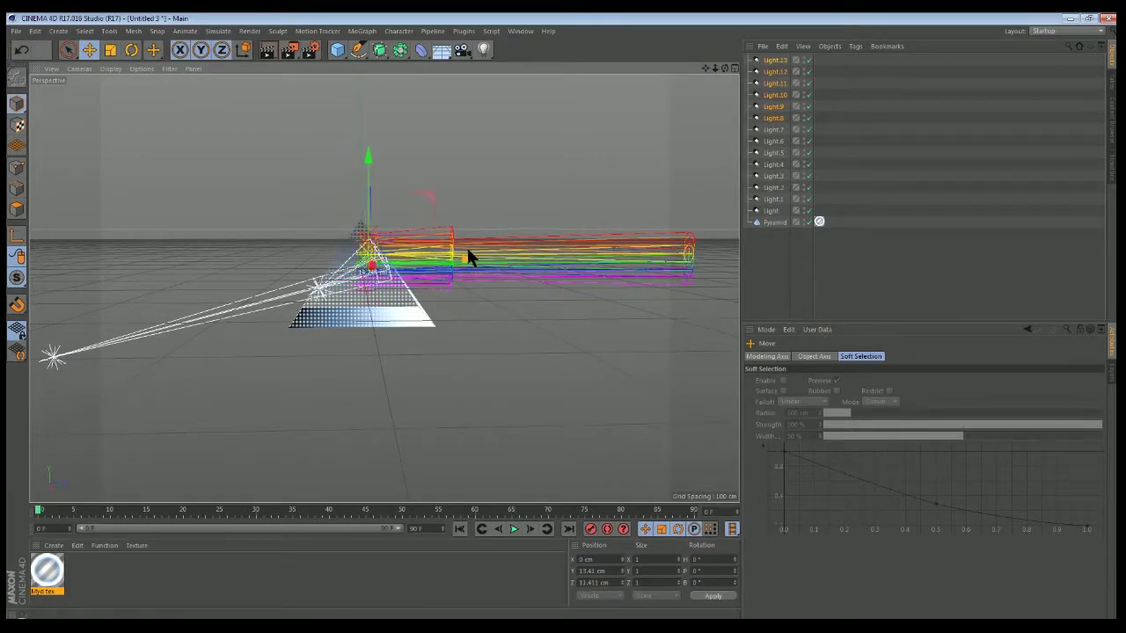
left_click(291, 51)
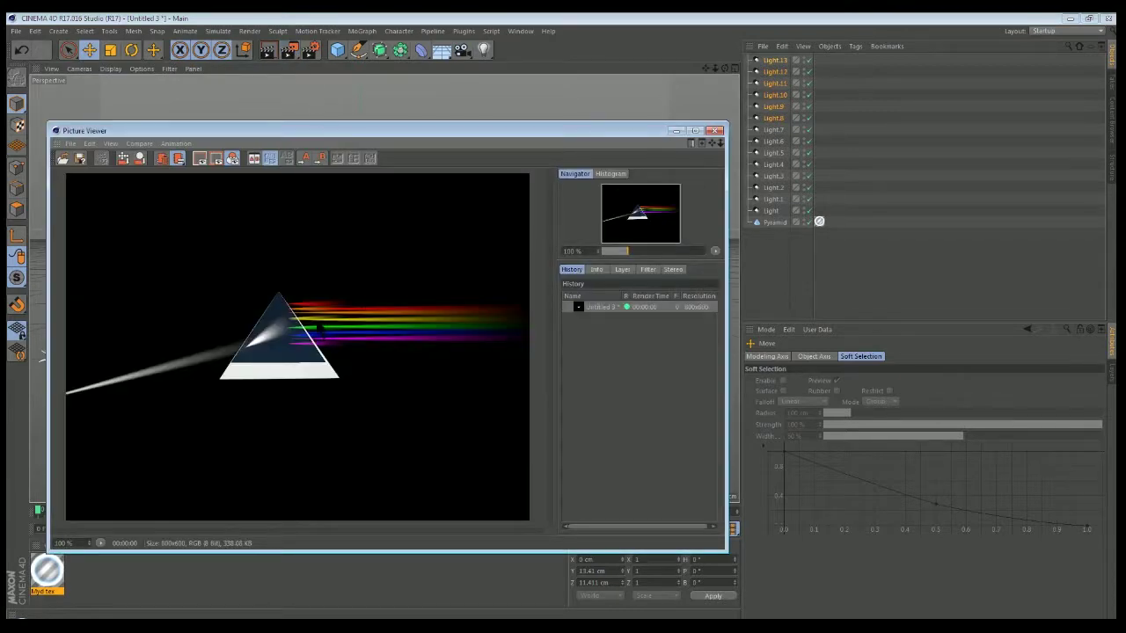
left_click(714, 130)
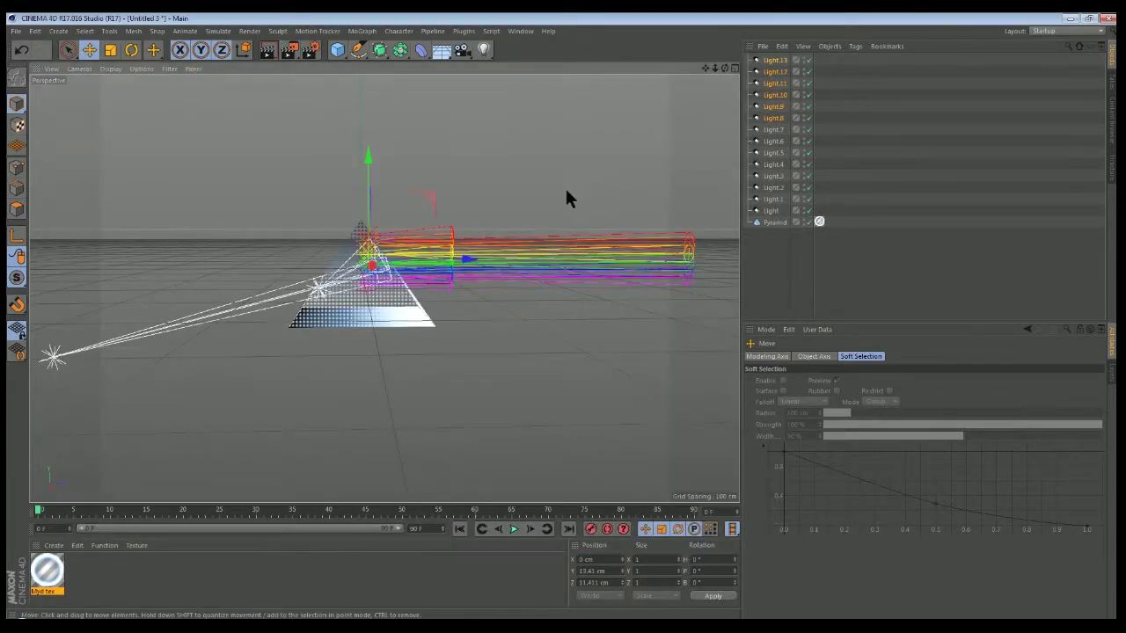
Scale the duplicated coloured lights down further to shorten their beams, and render the view
left_click(110, 51)
left_click_drag(368, 156, 366, 187)
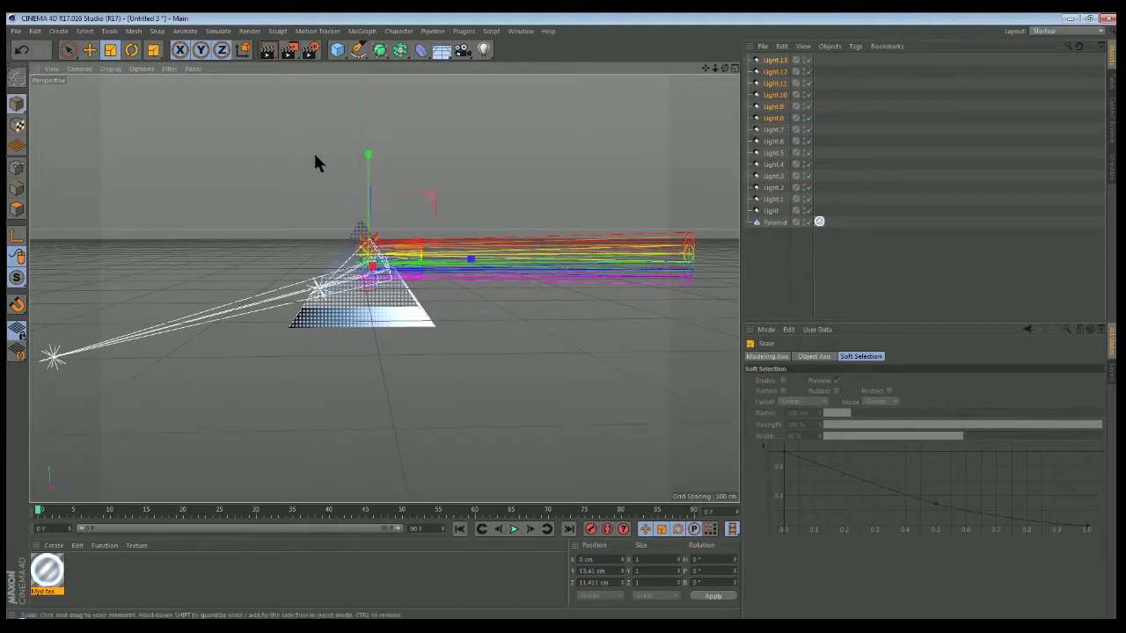
left_click(268, 51)
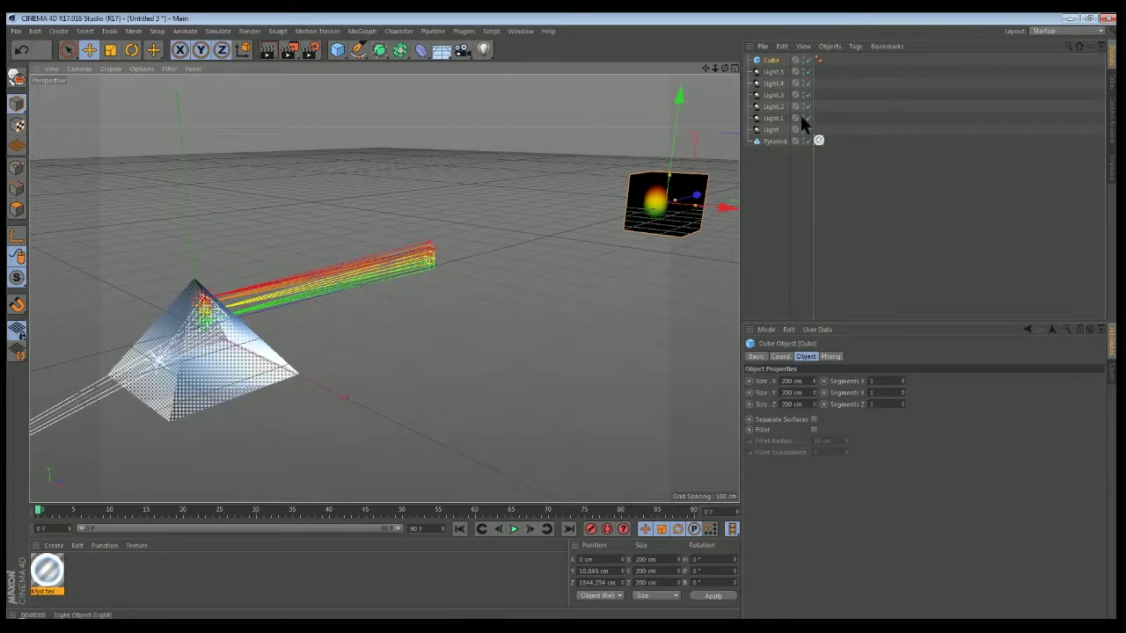
Select the green light, Light.5, and show the pyramid and beams from the front
left_click(772, 73)
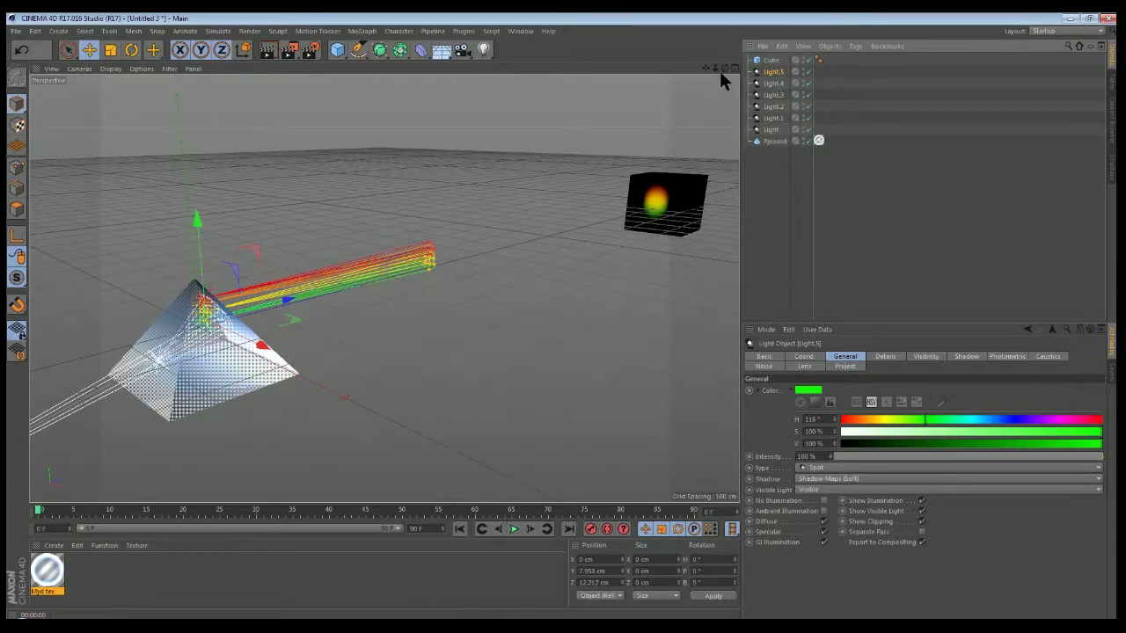
mouse_move(724, 68)
left_mouse_down()
mouse_move(642, 76)
mouse_move(723, 75)
mouse_move(704, 125)
mouse_move(740, 51)
mouse_move(791, 26)
mouse_move(697, 46)
mouse_move(676, 21)
mouse_move(727, 77)
left_mouse_up()
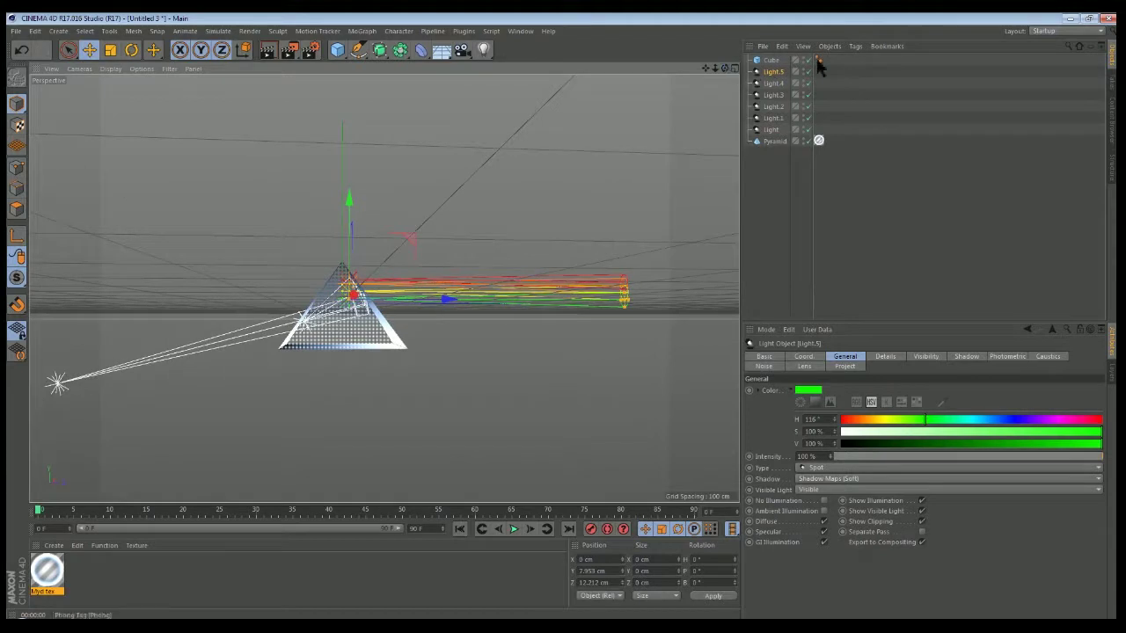